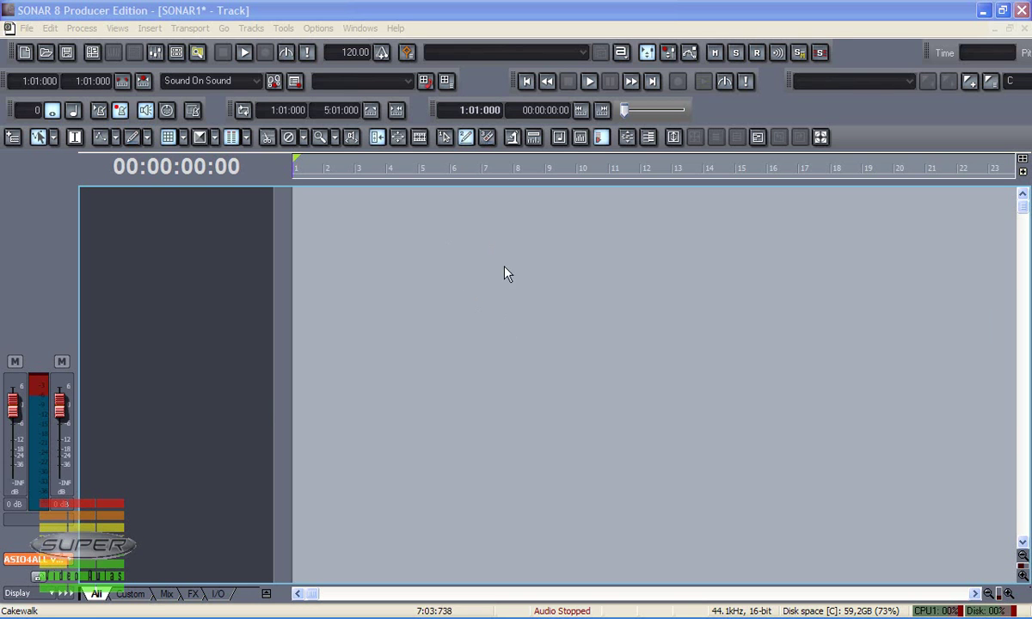
# - Insert Reason as a ReWire device, creating a MIDI Source and First Synth Audio Output track and opening its Synth Property Page
pyautogui.click(179, 319)
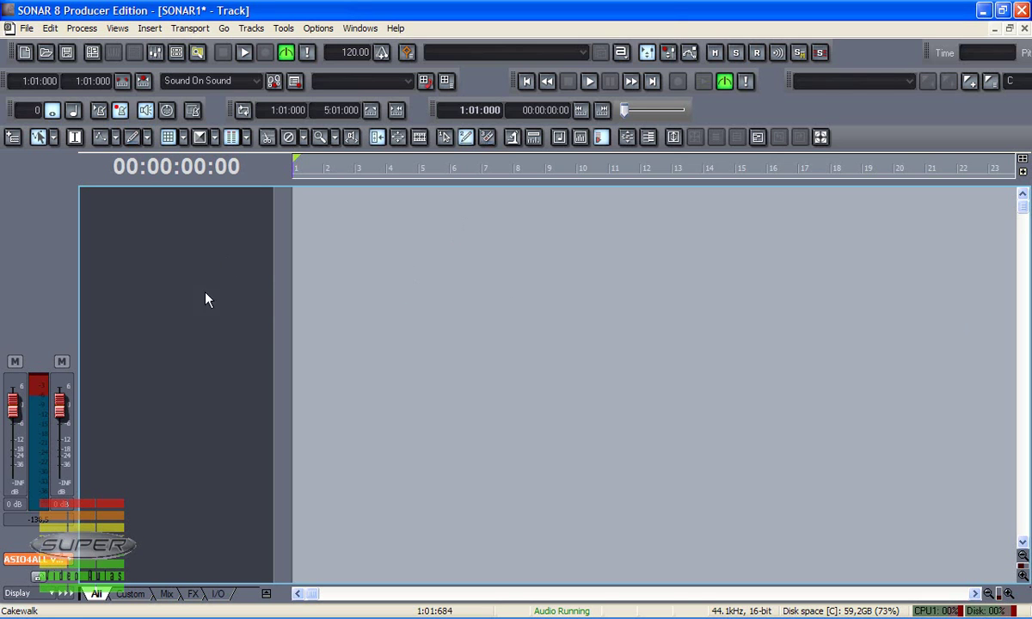
pyautogui.click(148, 29)
pyautogui.moveTo(184, 218)
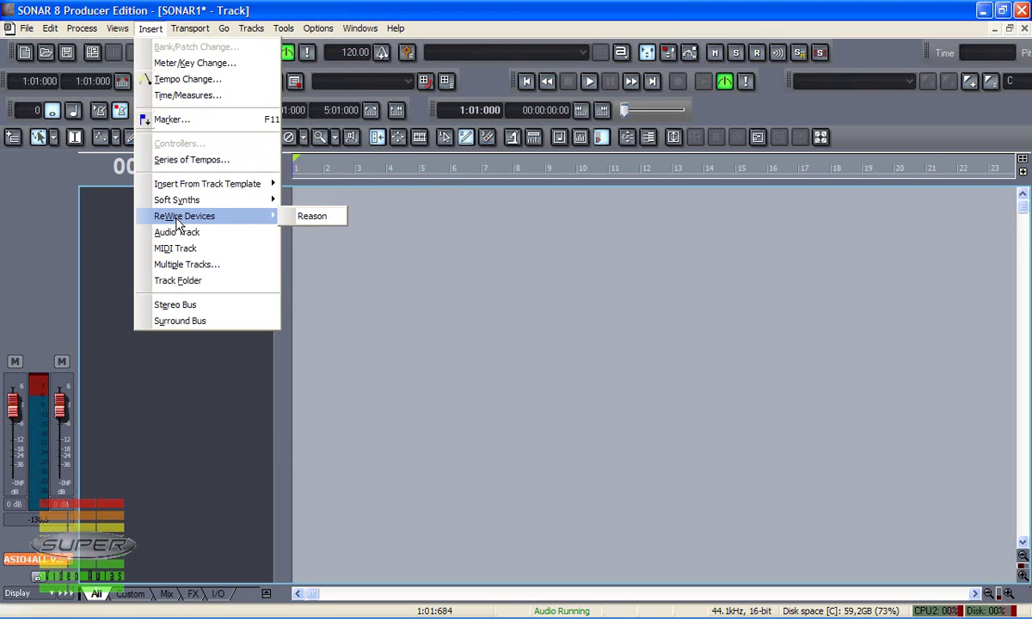
pyautogui.click(324, 217)
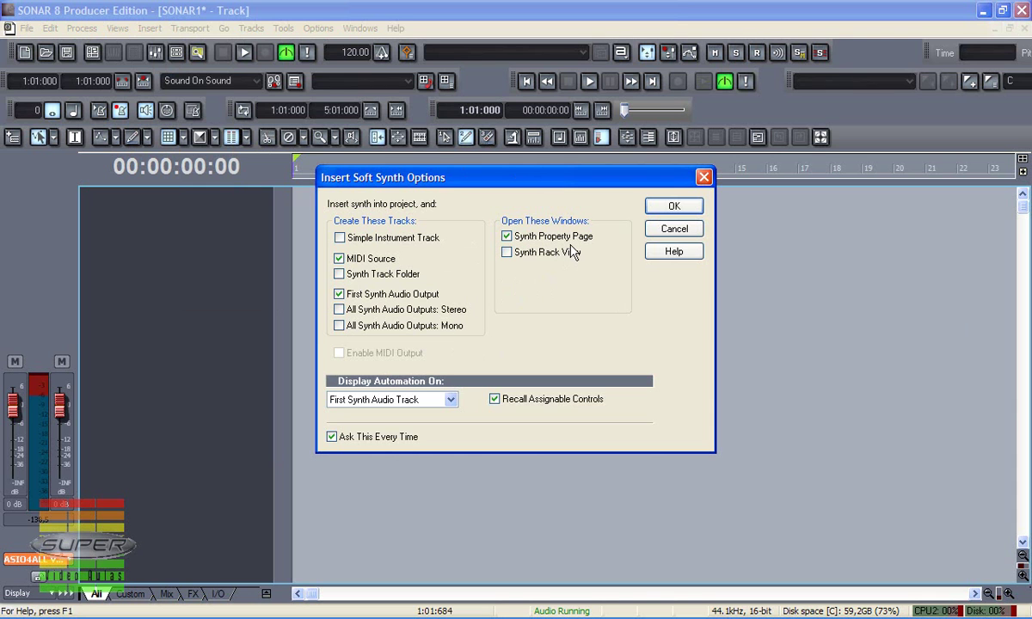
pyautogui.click(674, 207)
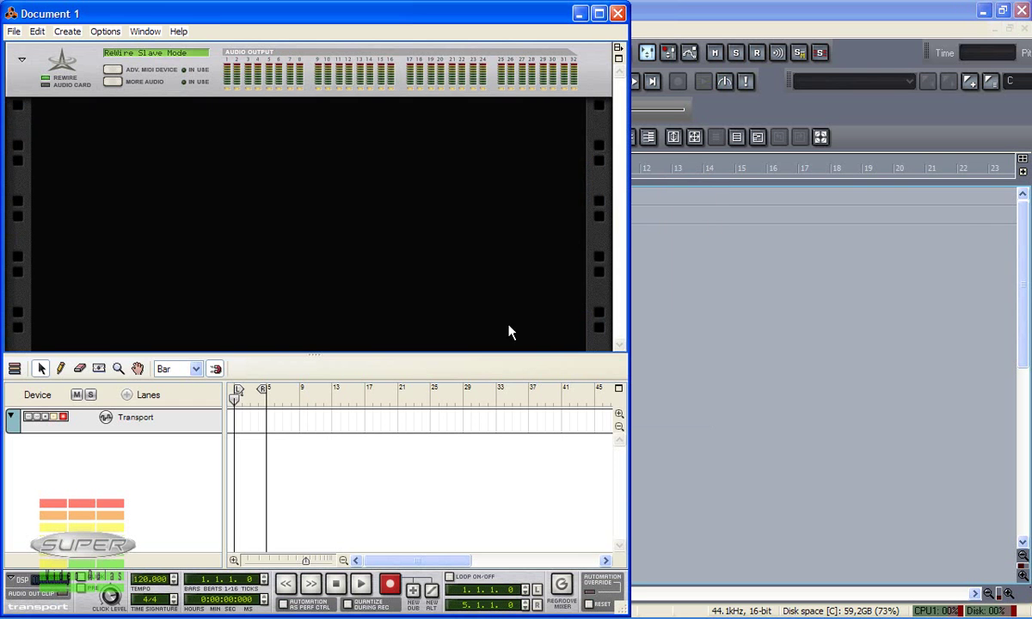
# - Enlarge Reason's rack area over the sequencer and add a Mixer 14:2 to the empty rack
pyautogui.moveTo(293, 11); pyautogui.dragTo(496, 7)
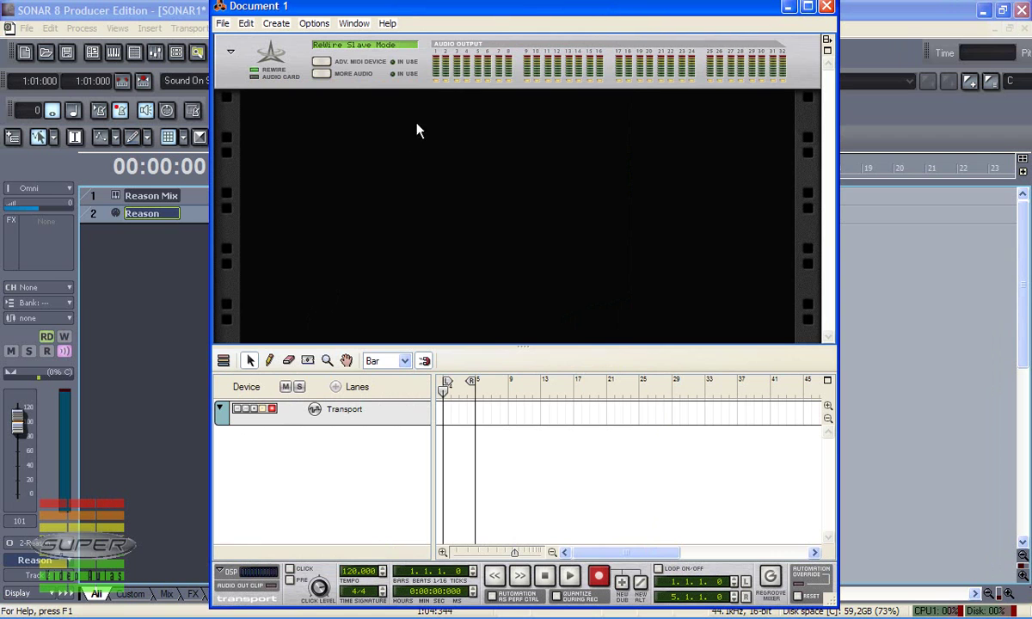
pyautogui.moveTo(512, 348); pyautogui.dragTo(513, 536)
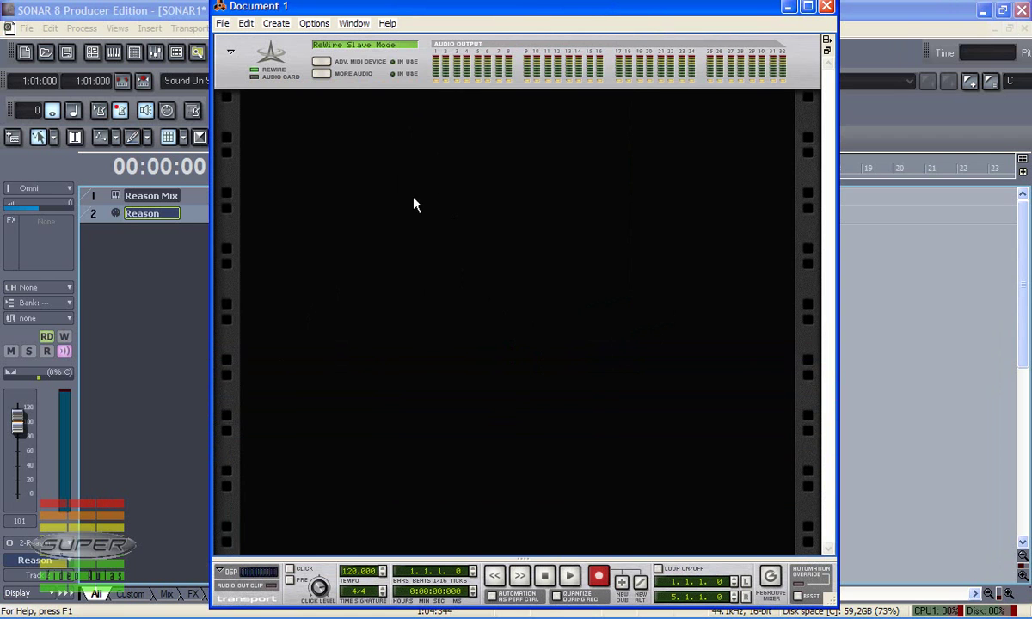
pyautogui.rightClick(387, 103)
pyautogui.click(437, 182)
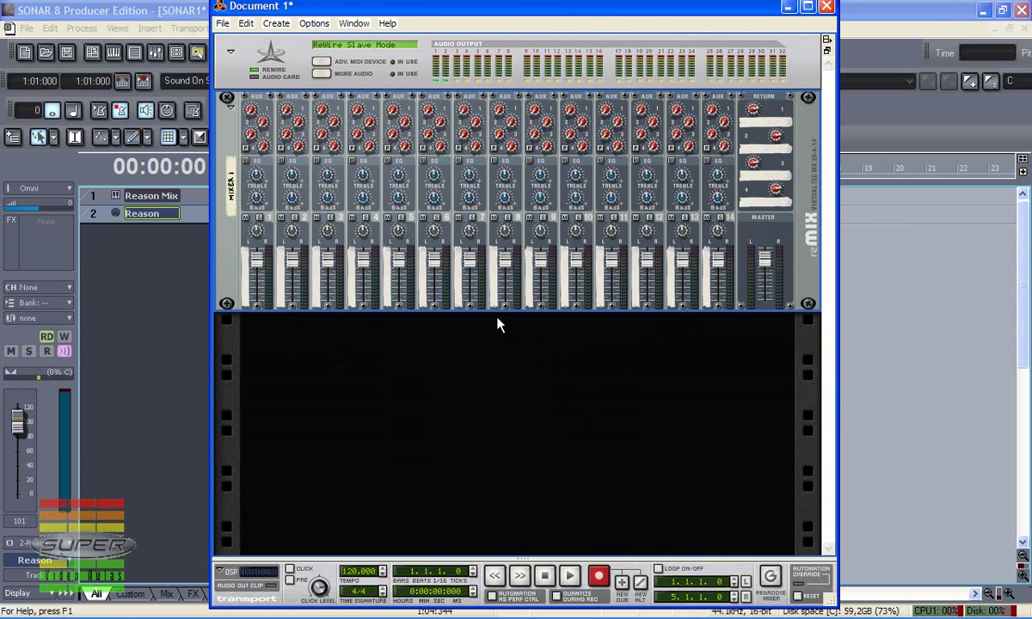
# - Add an NN-XT Advanced Sampler below the mixer and bring the sequencer area back into view
pyautogui.rightClick(379, 393)
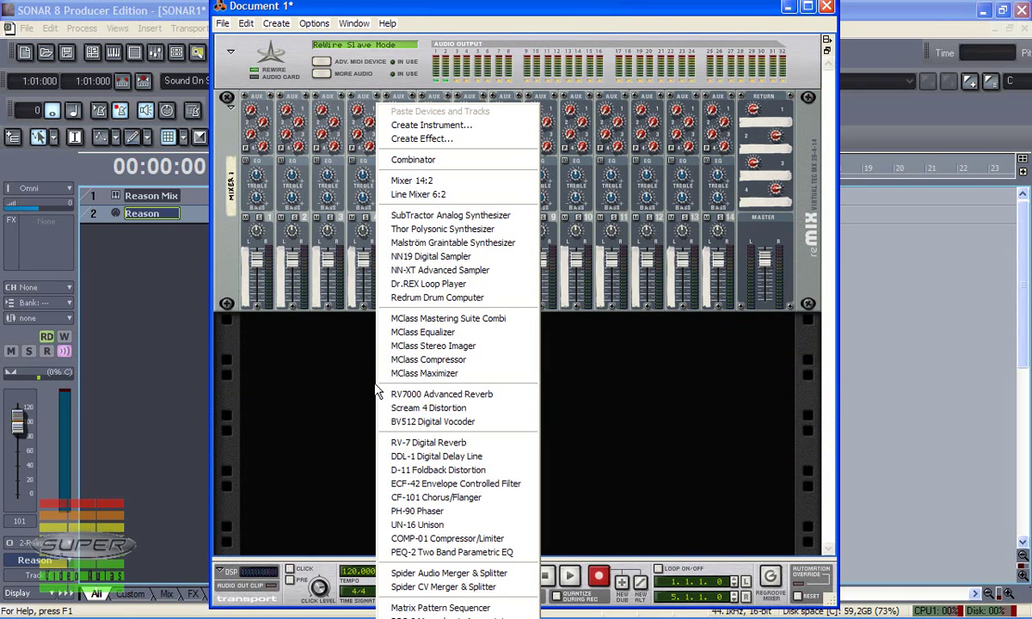
pyautogui.click(420, 272)
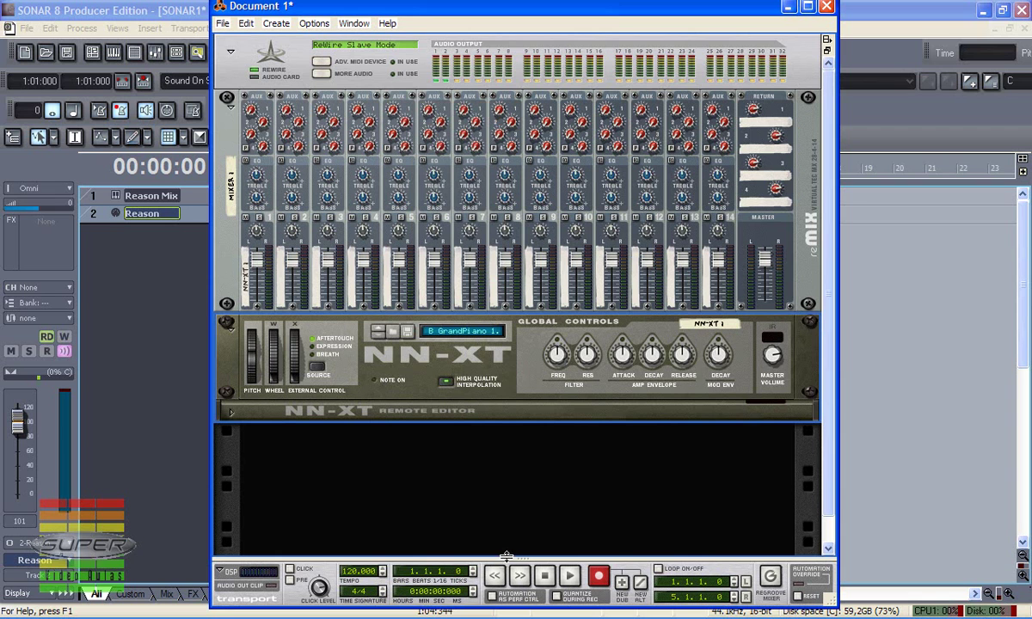
pyautogui.moveTo(506, 558); pyautogui.dragTo(498, 422)
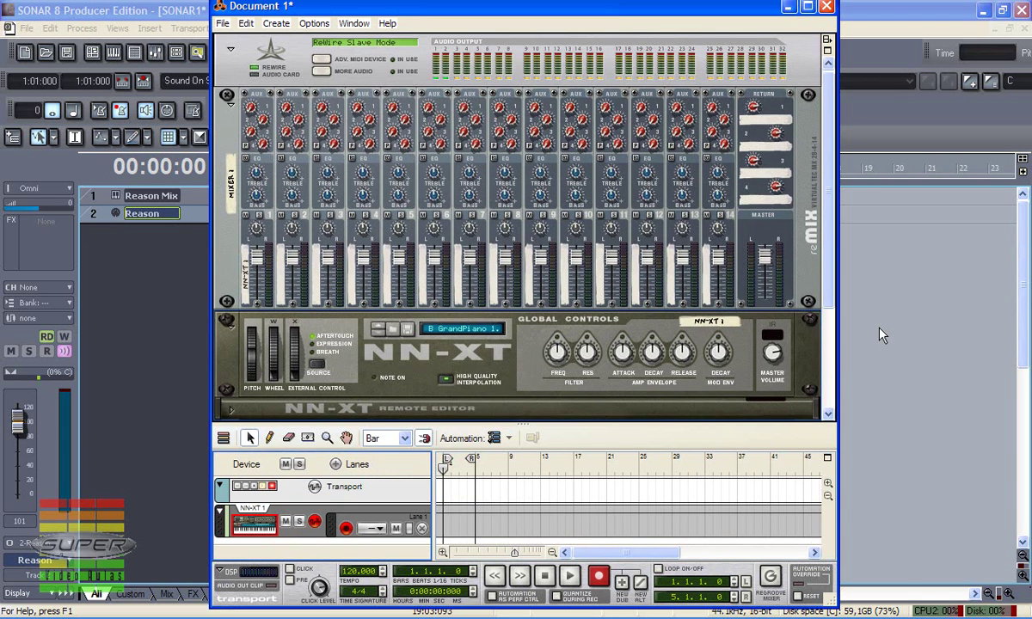
# - Switch back to SONAR and expand the Reason Mix and Reason tracks to show their routing controls
pyautogui.click(787, 7)
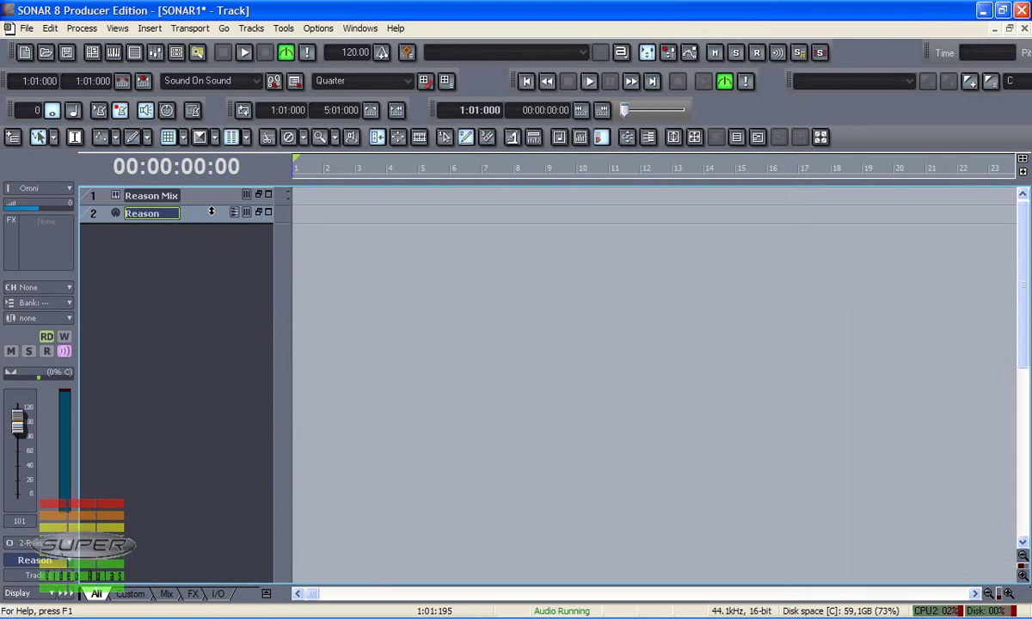
pyautogui.moveTo(211, 221); pyautogui.dragTo(217, 343)
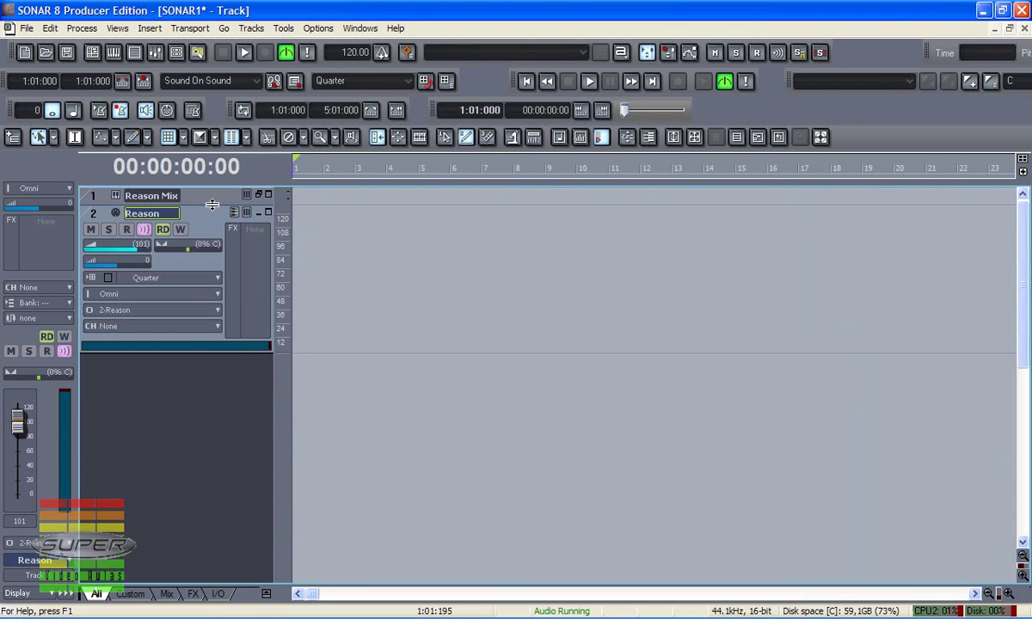
pyautogui.moveTo(199, 204); pyautogui.dragTo(200, 330)
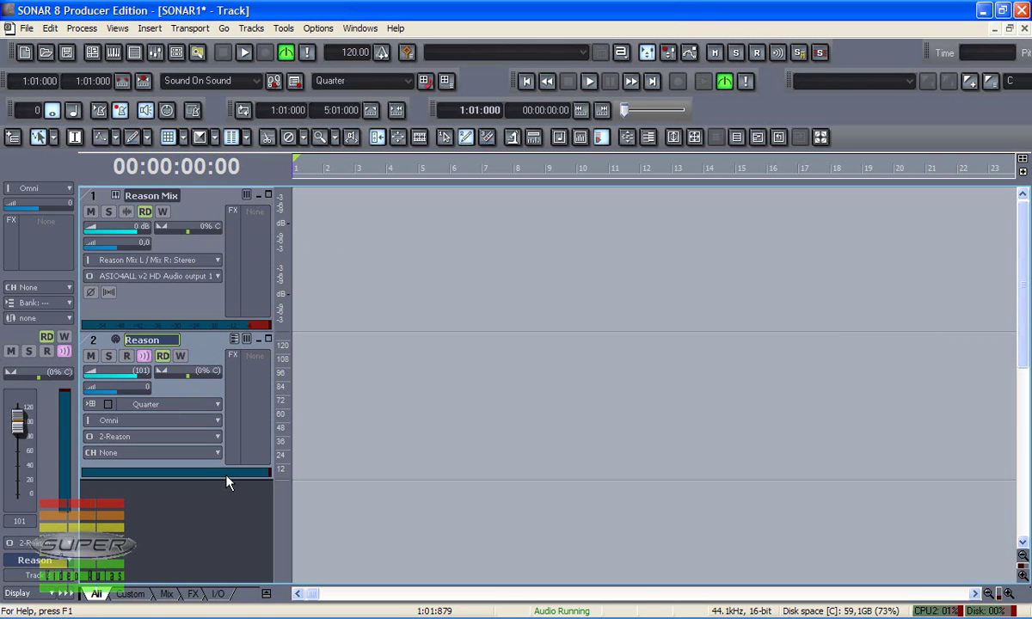
pyautogui.moveTo(224, 476); pyautogui.dragTo(226, 540)
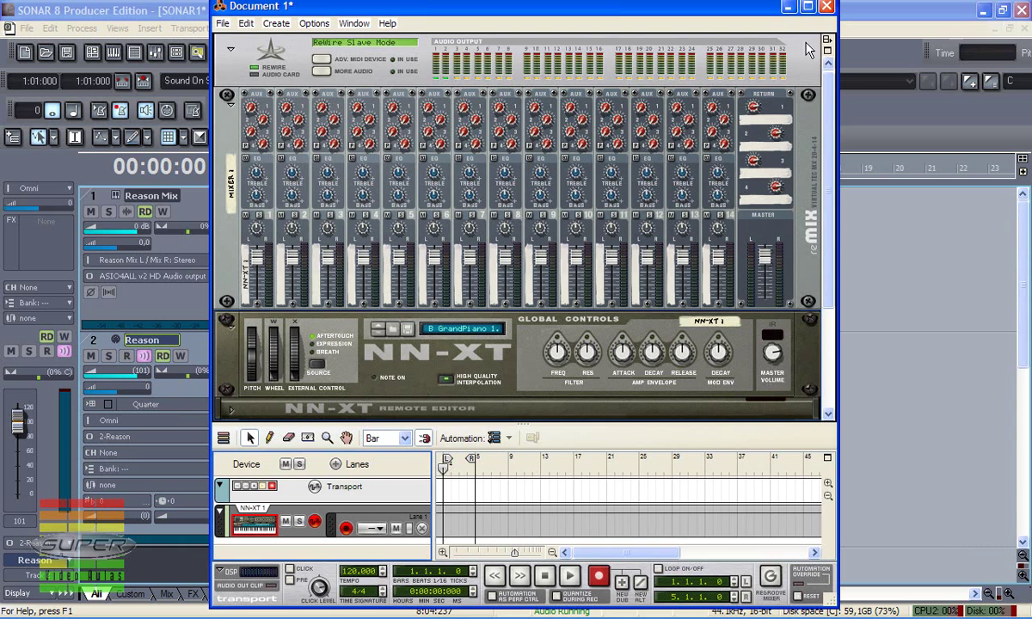
pyautogui.click(789, 7)
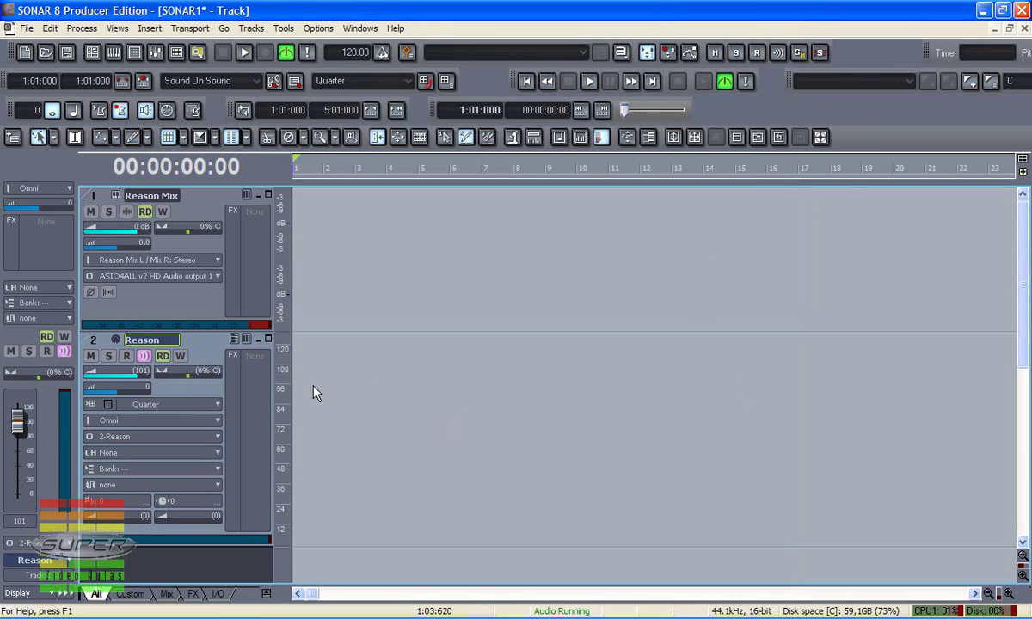
# - Set the Reason MIDI track's input to Virtual Midi Controller with MIDI Omni
pyautogui.click(220, 423)
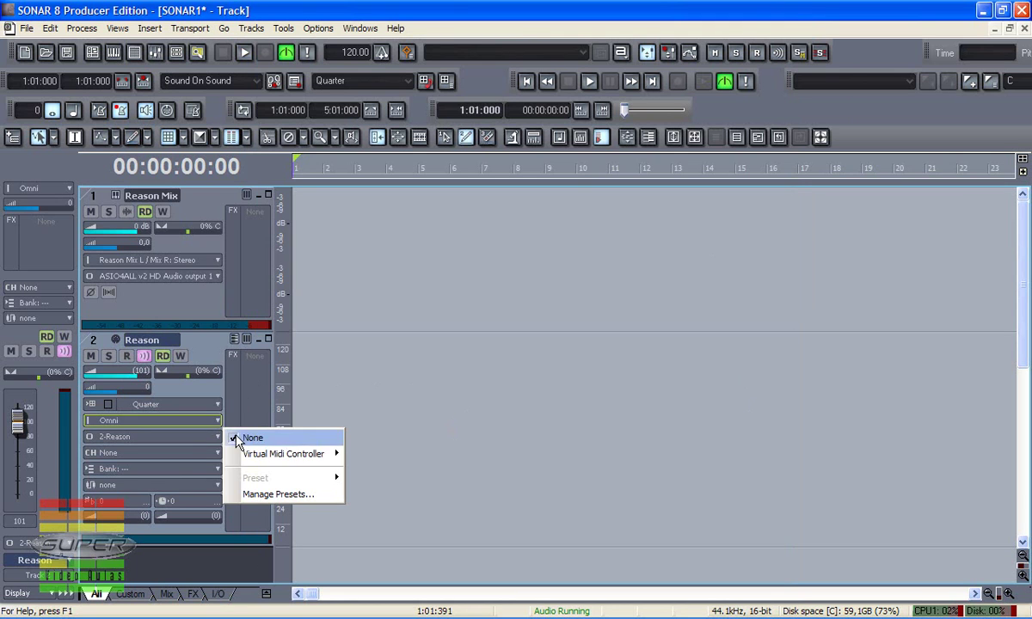
pyautogui.moveTo(251, 458)
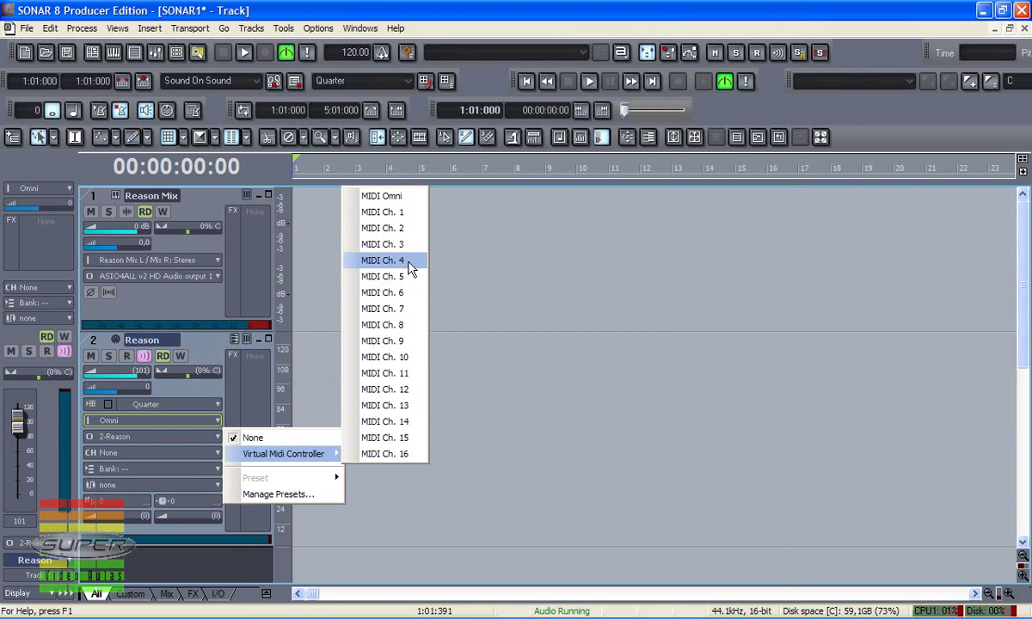
pyautogui.click(396, 198)
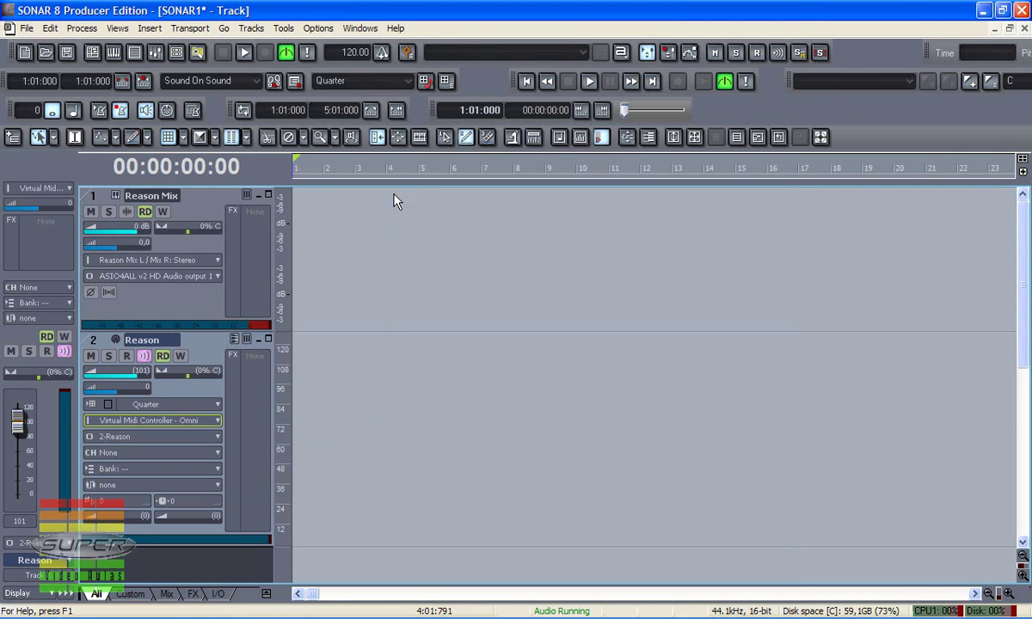
pyautogui.click(218, 421)
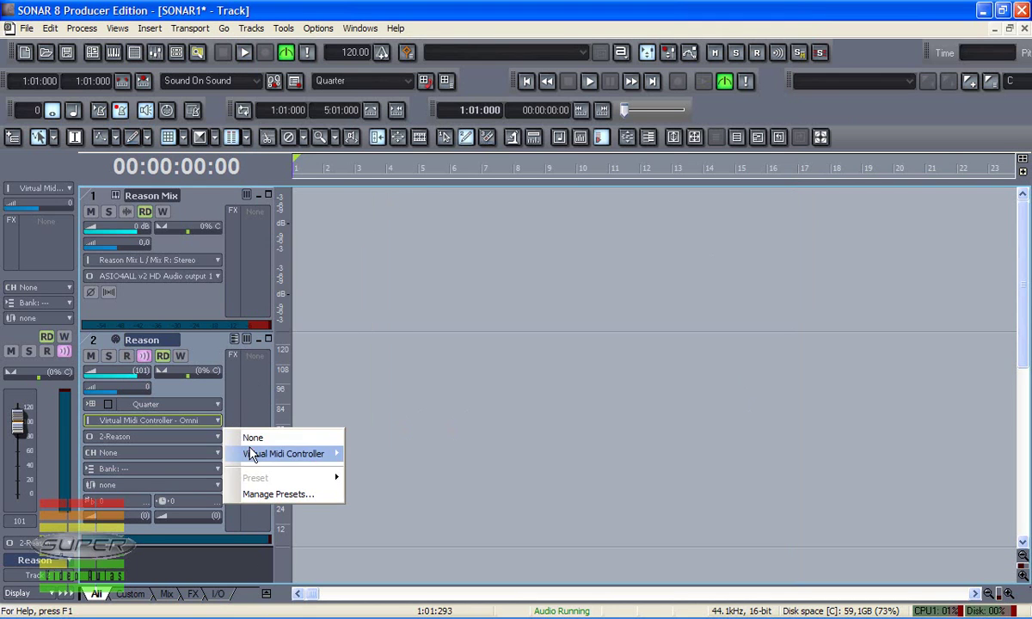
pyautogui.moveTo(307, 460)
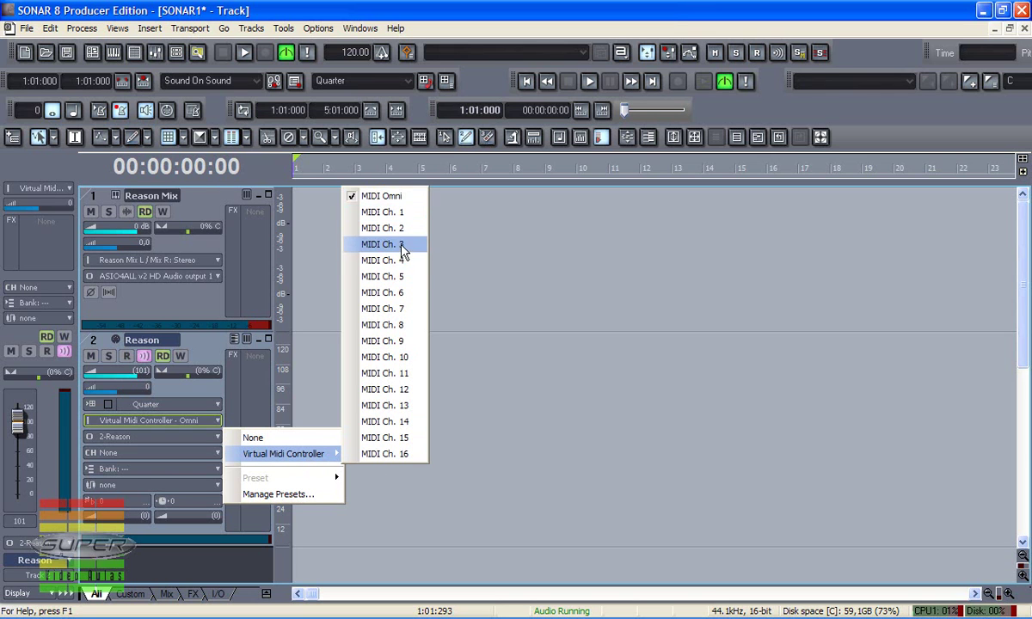
pyautogui.click(406, 197)
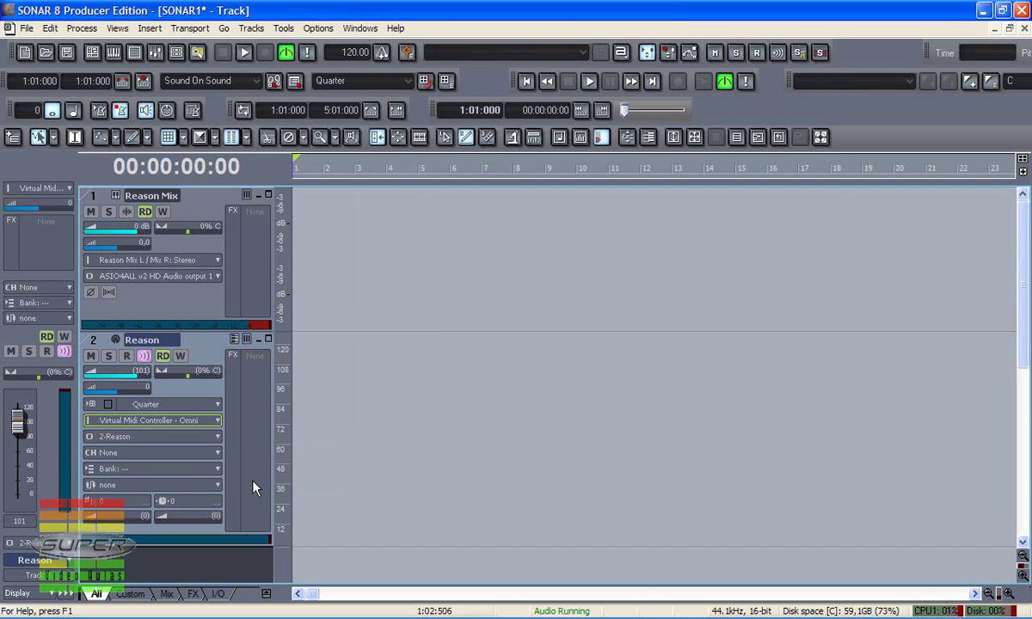
# - Keep 2-Reason as the MIDI track's output and assign its channel to NN-XT 1
pyautogui.scroll(-3, 254, 486)
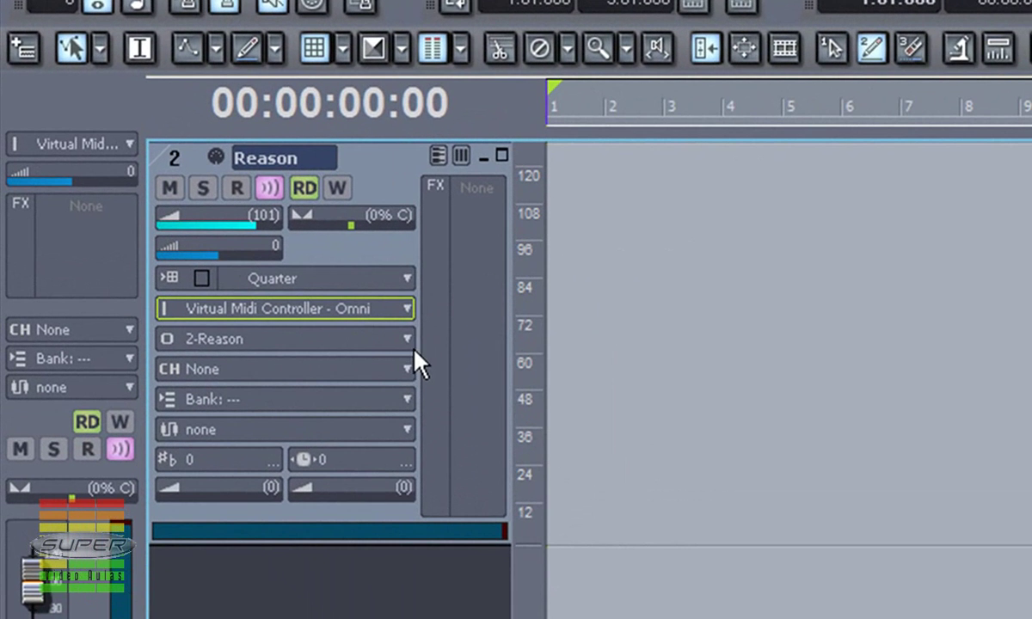
pyautogui.click(408, 339)
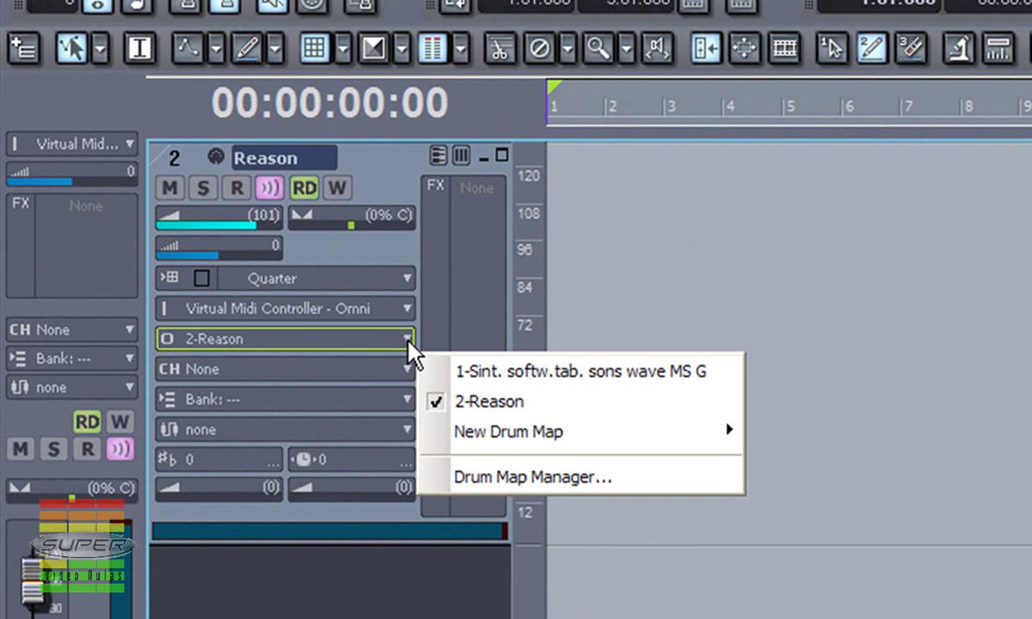
pyautogui.click(303, 344)
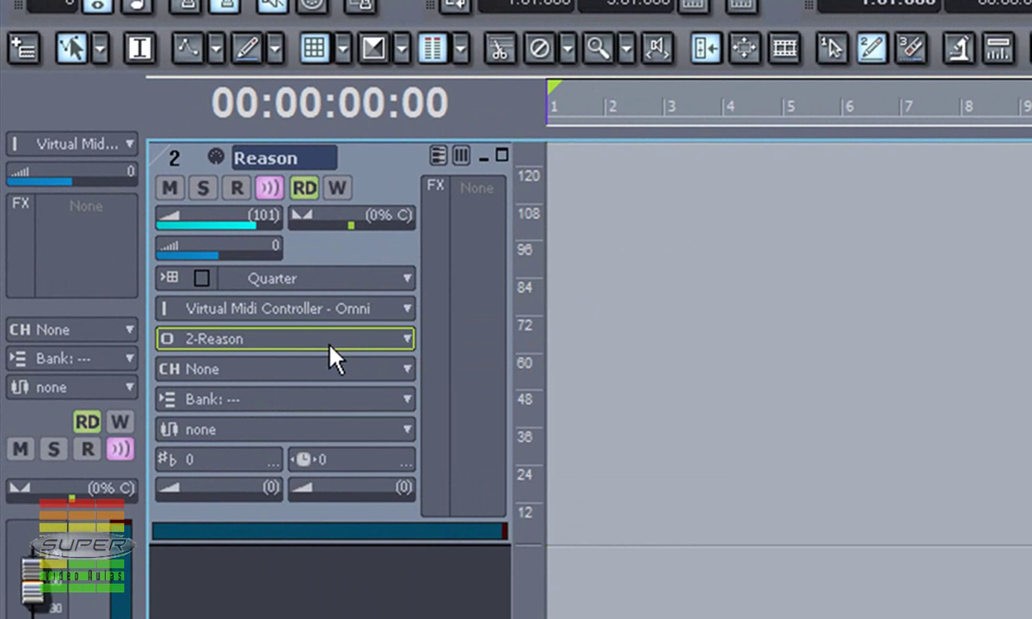
pyautogui.click(409, 375)
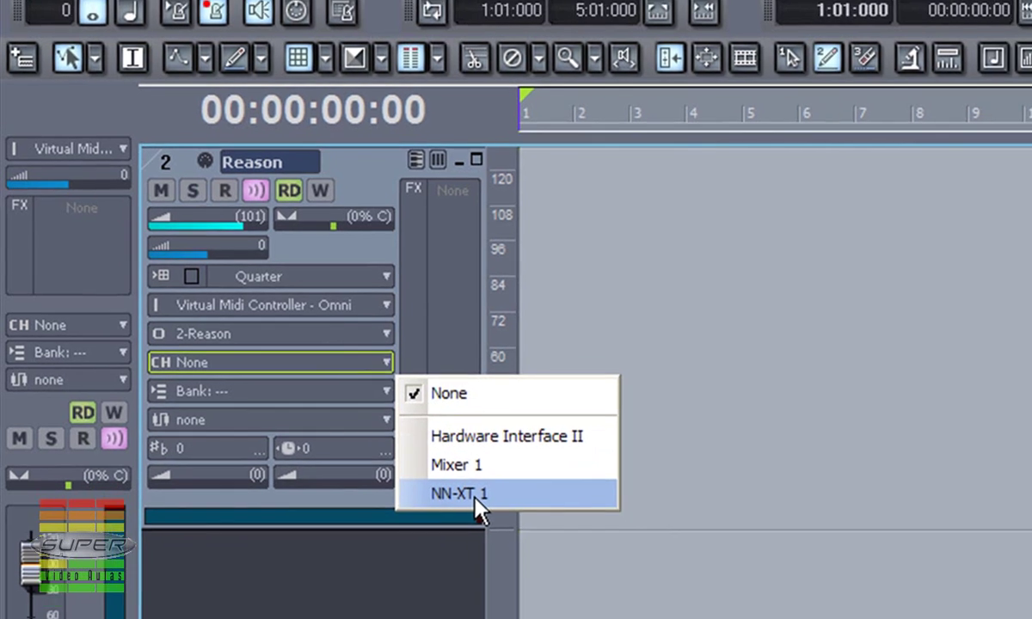
pyautogui.click(501, 507)
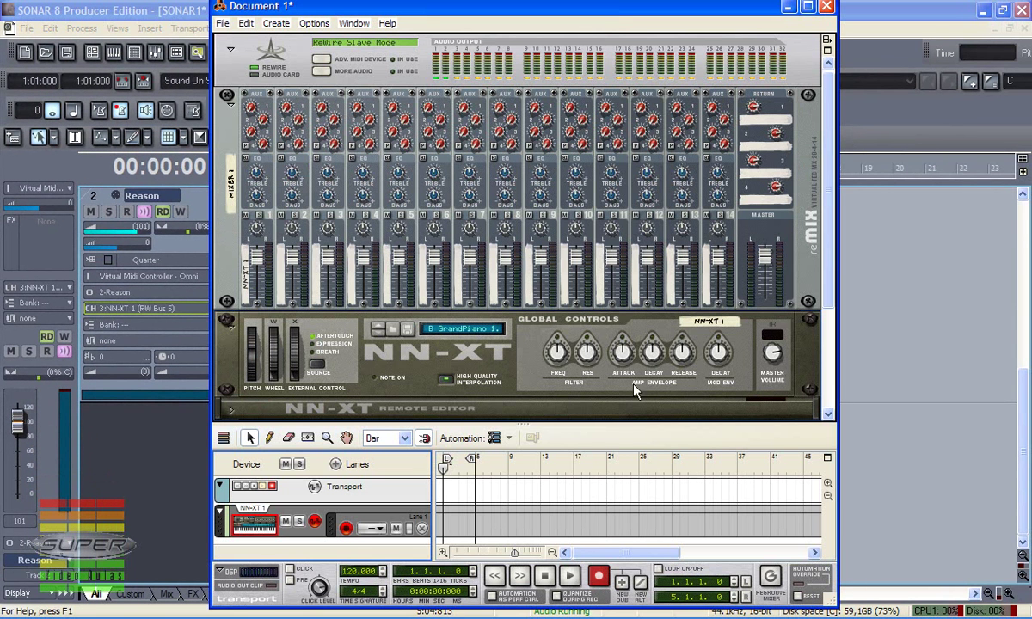
# - Rename the NN-XT sampler in the Reason rack as piano
pyautogui.doubleClick(710, 322)
pyautogui.press('BackSpace')
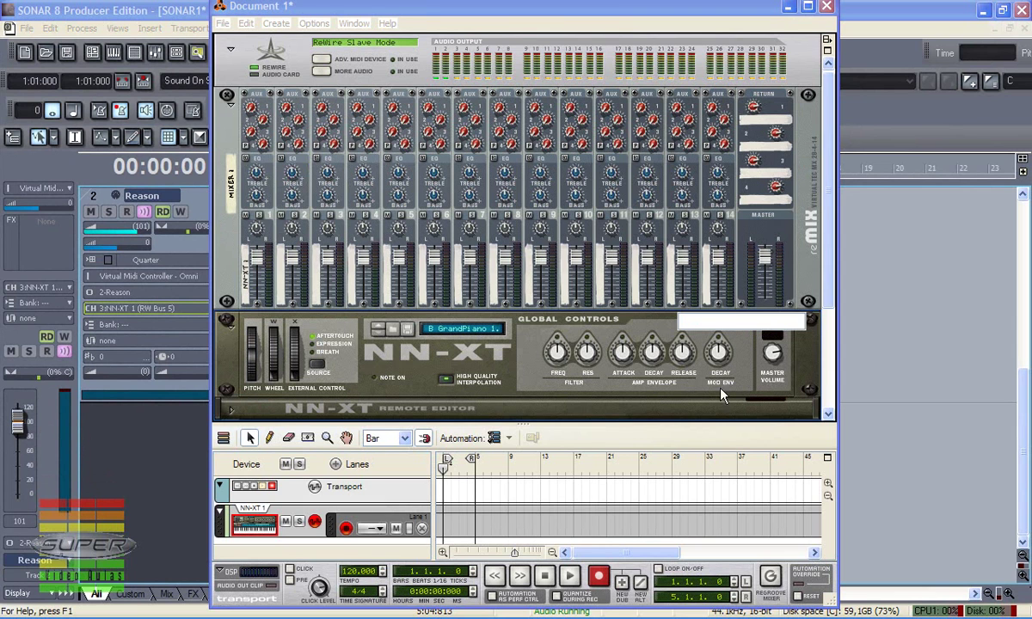
pyautogui.write('piano')
pyautogui.press('Return')
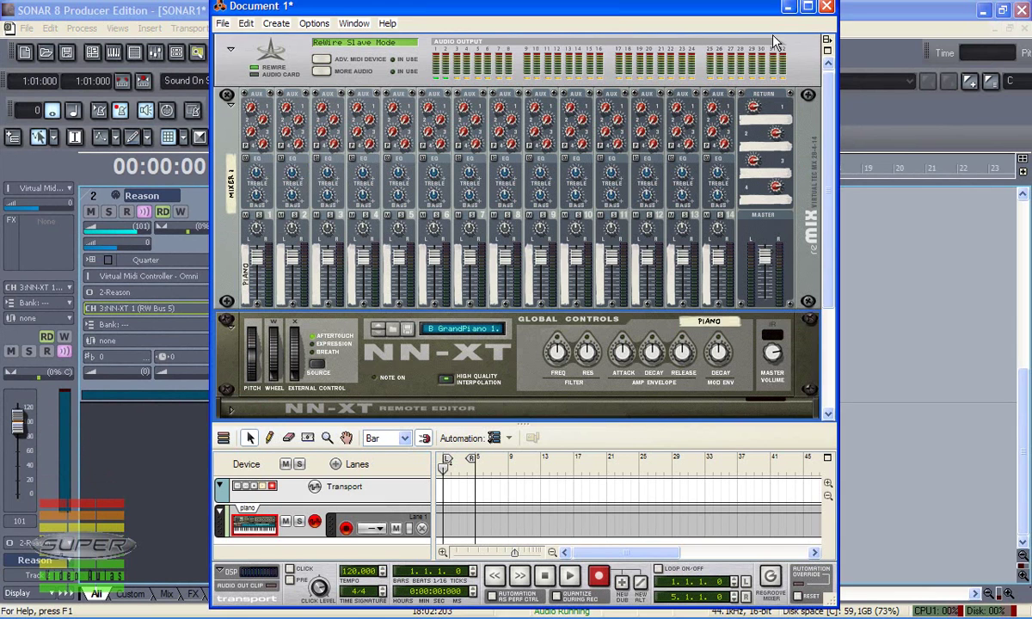
# - Return to SONAR and reassign the Reason MIDI track's channel to the piano device
pyautogui.click(788, 7)
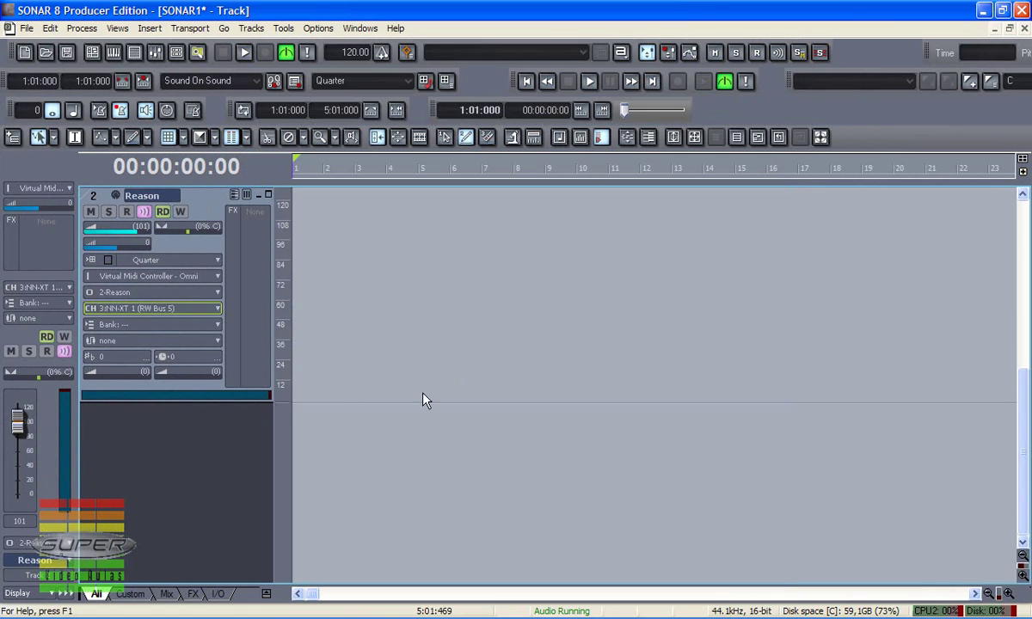
pyautogui.click(219, 308)
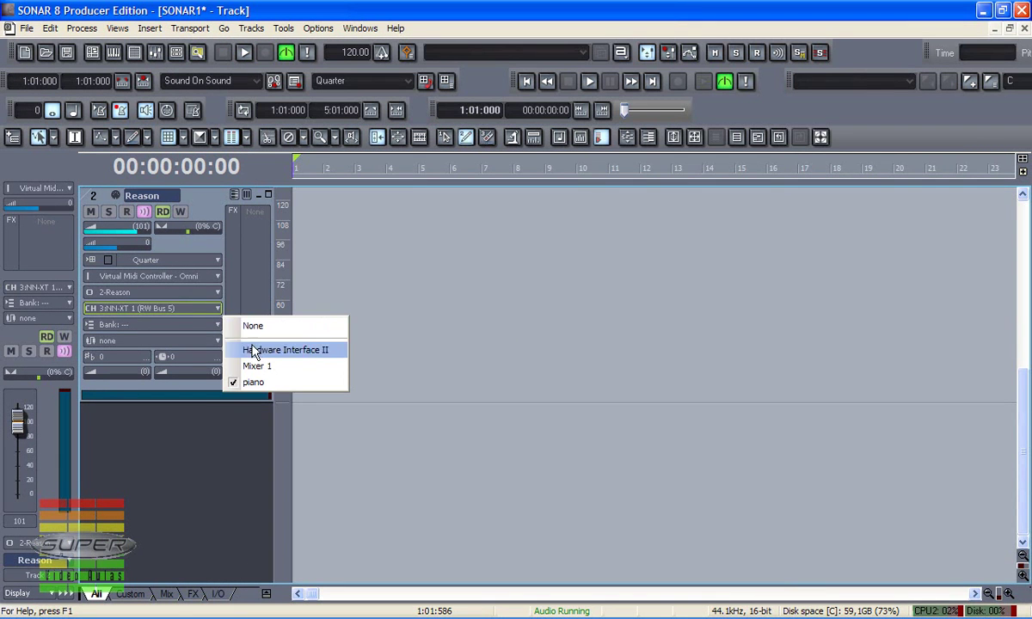
pyautogui.click(251, 382)
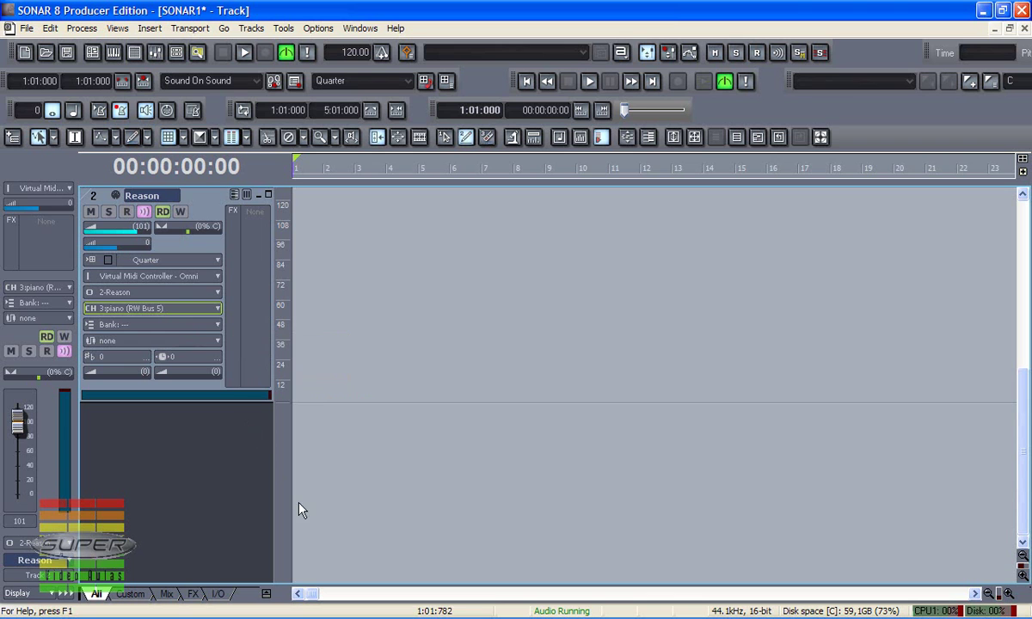
# - Arm the Reason MIDI track for recording and test notes on the virtual MIDI keyboard
pyautogui.click(127, 213)
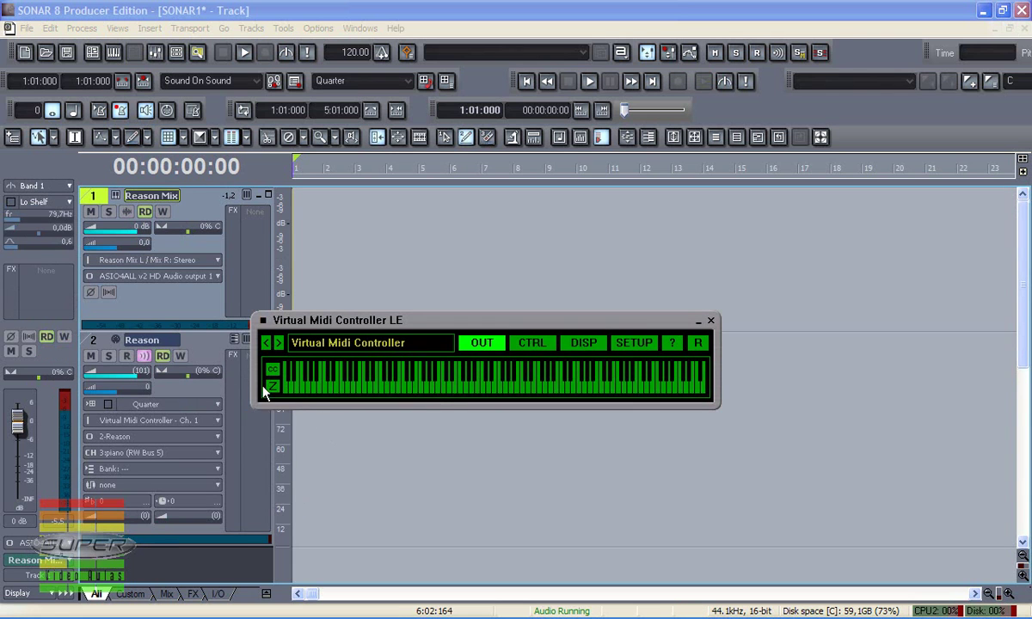
pyautogui.click(422, 387)
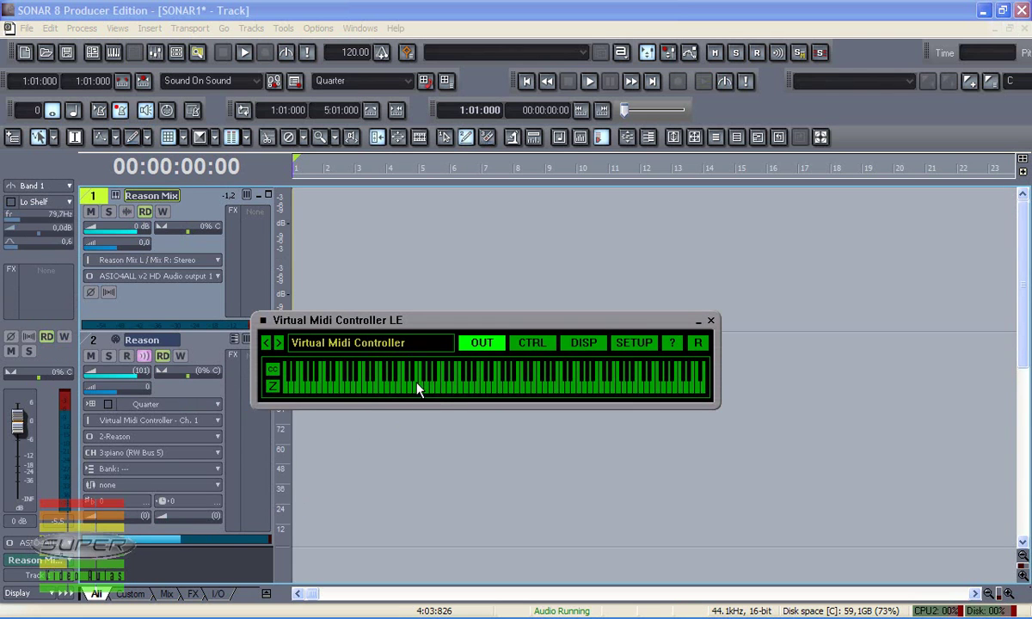
pyautogui.click(127, 356)
pyautogui.click(314, 388)
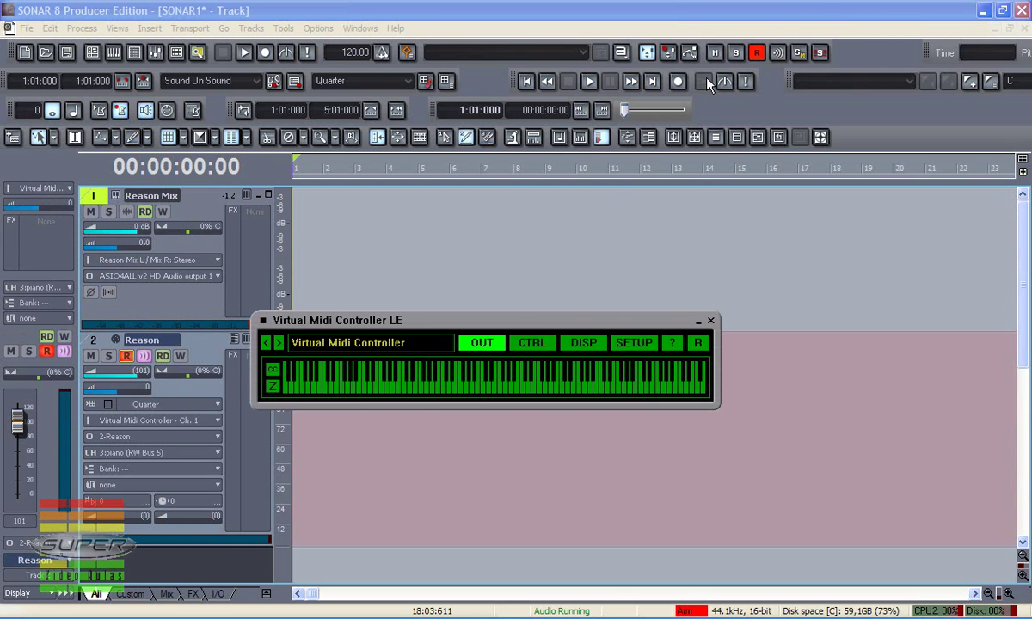
# - Record chords from the virtual MIDI keyboard onto the Reason MIDI track, stop recording and minimise the keyboard window
pyautogui.click(678, 82)
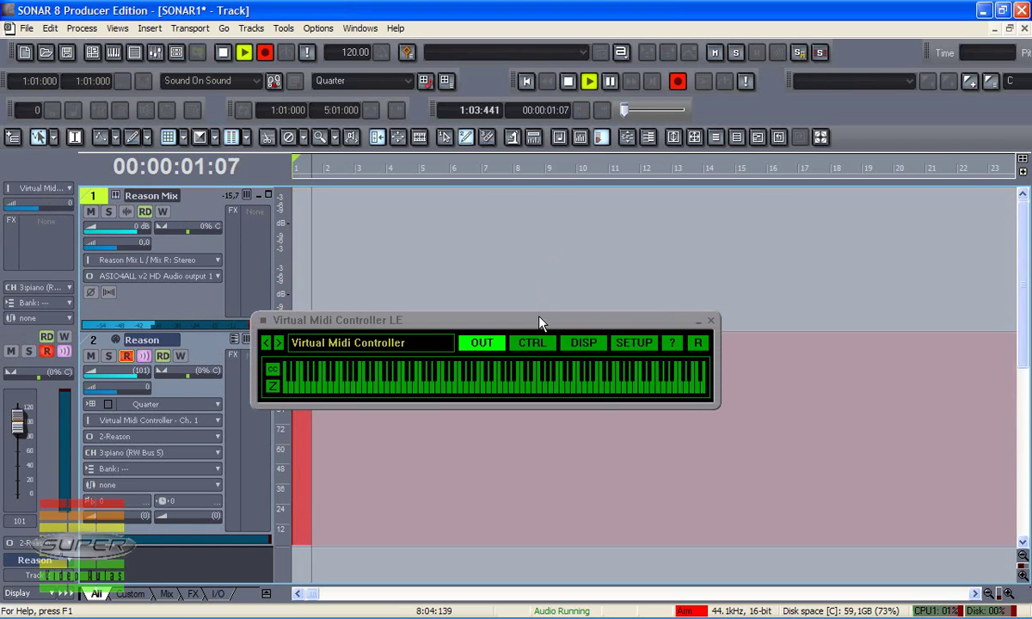
pyautogui.moveTo(532, 324); pyautogui.dragTo(553, 85)
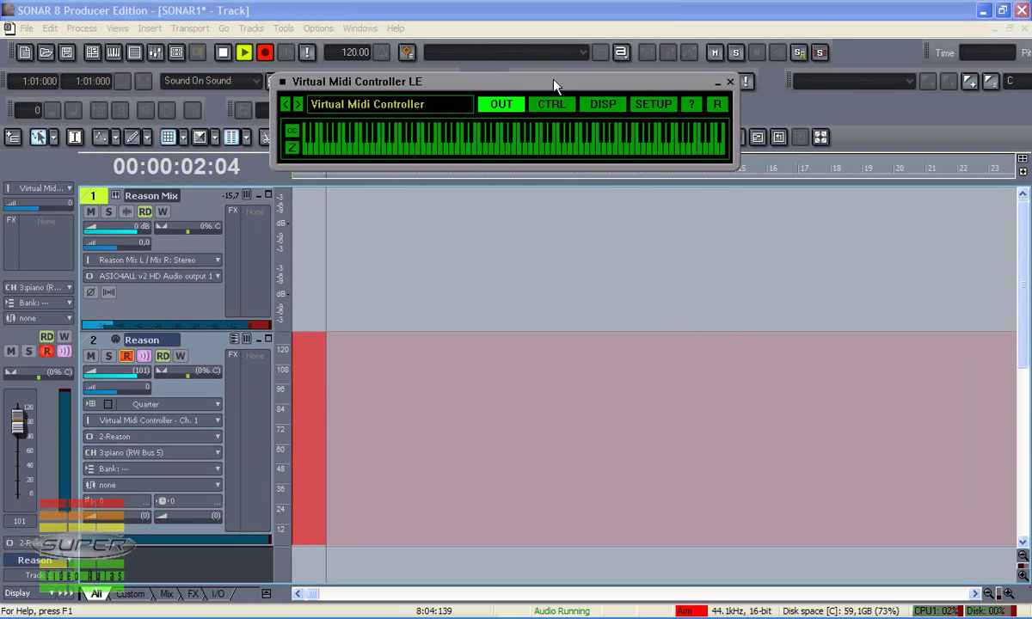
pyautogui.click(470, 153)
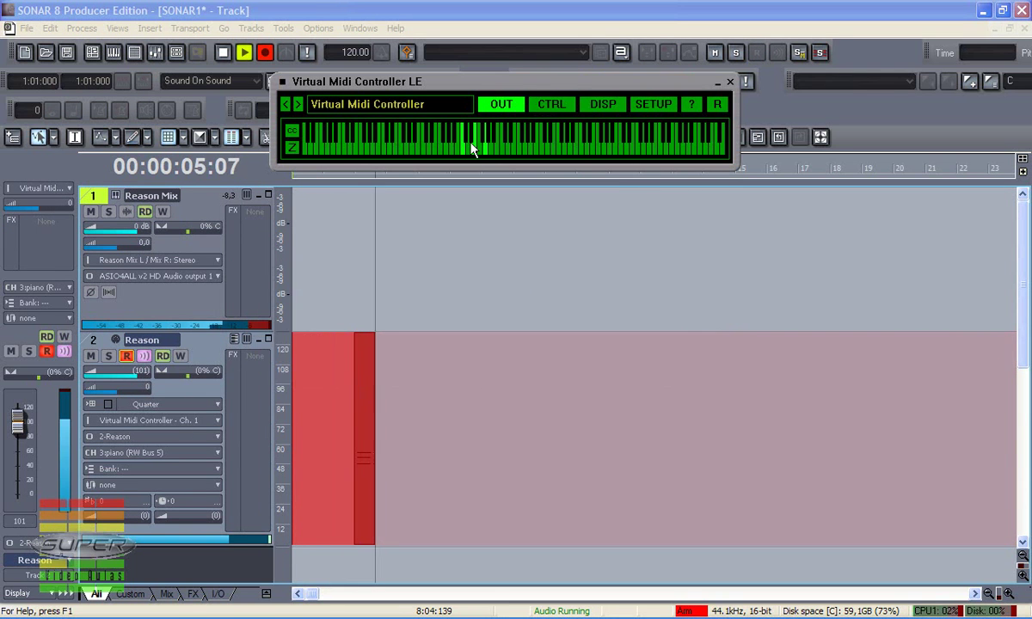
pyautogui.moveTo(469, 142); pyautogui.dragTo(432, 127)
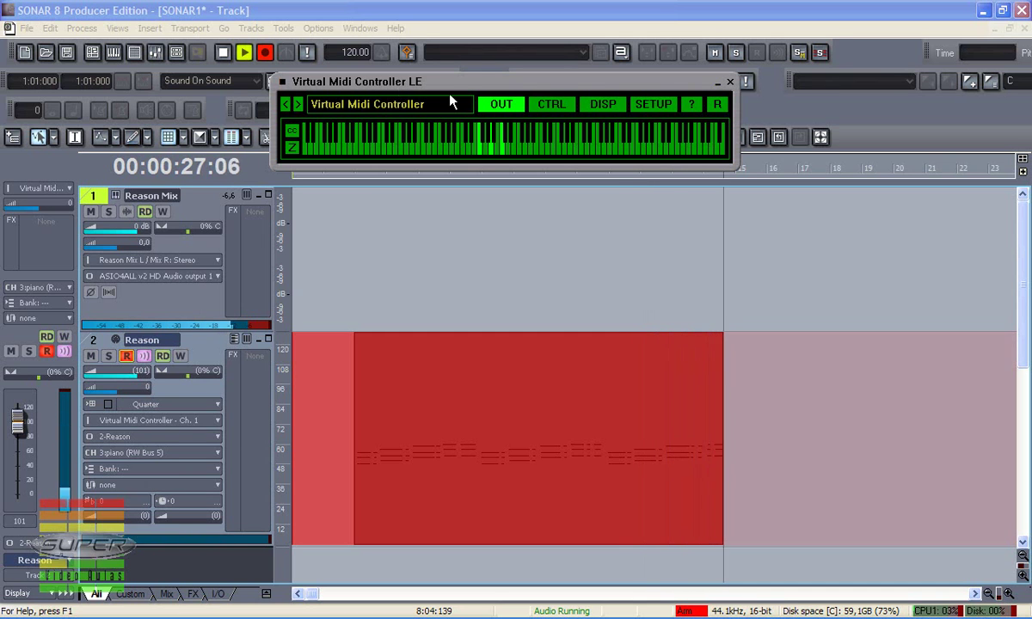
pyautogui.click(363, 515)
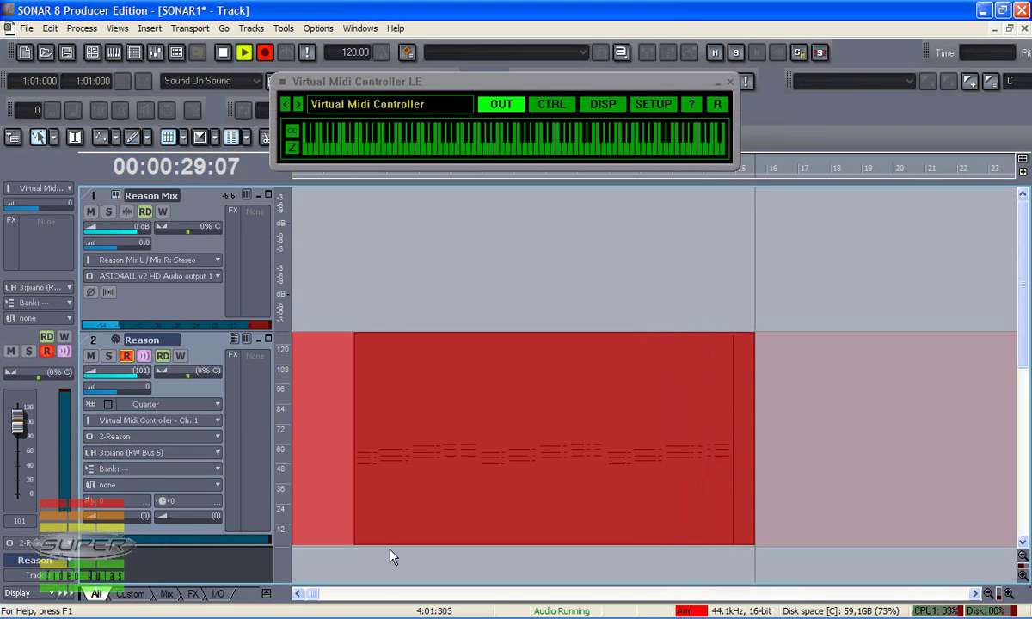
pyautogui.press('space')
pyautogui.click(719, 85)
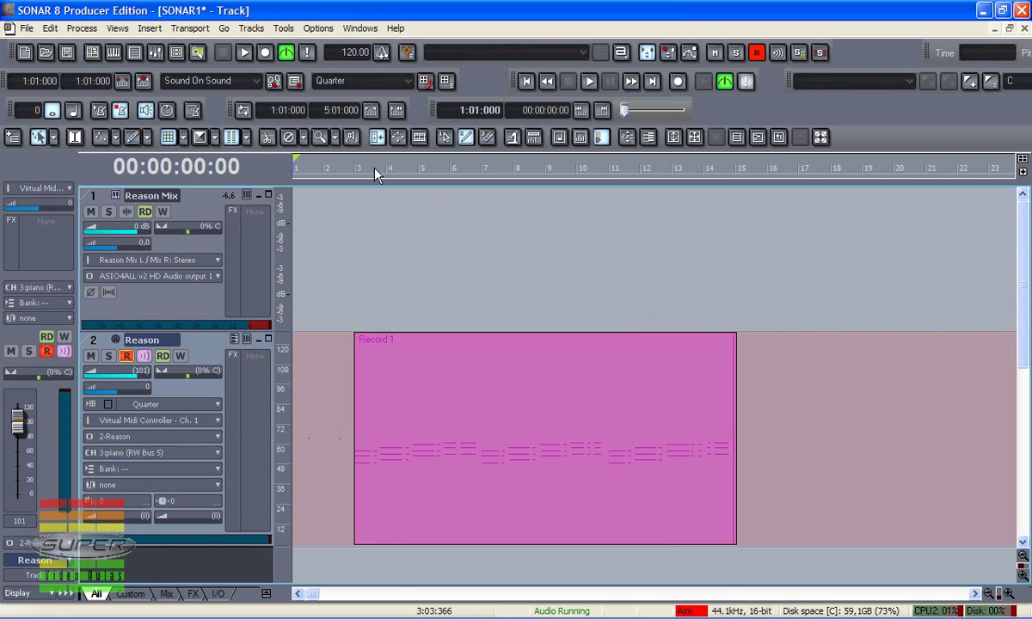
pyautogui.hotkey('ctrl', 'a')
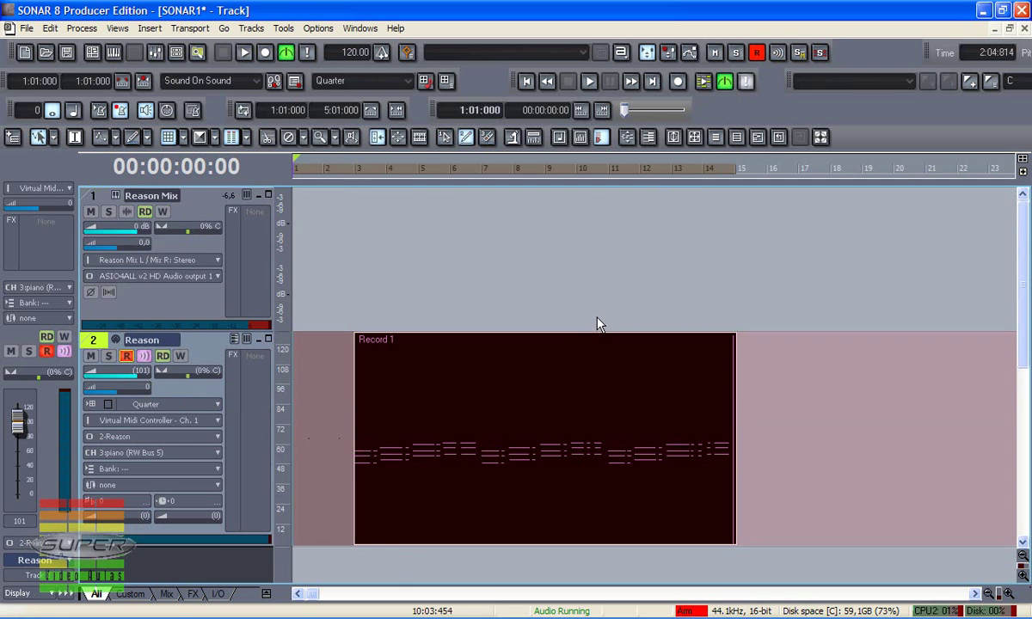
pyautogui.scroll(-2, 594, 344)
pyautogui.click(532, 486)
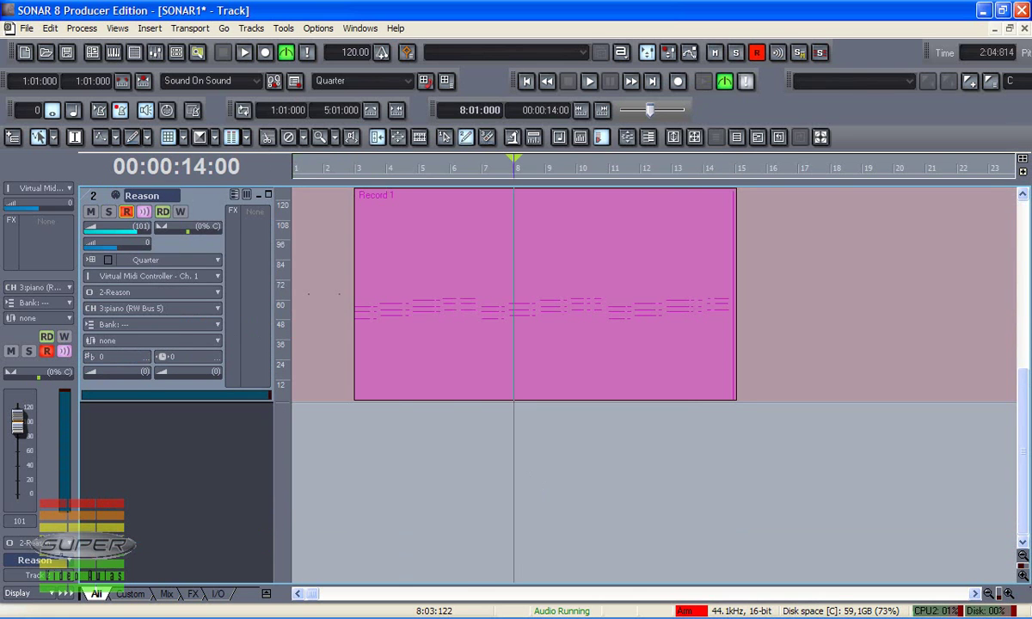
pyautogui.hotkey('alt', 'Tab')
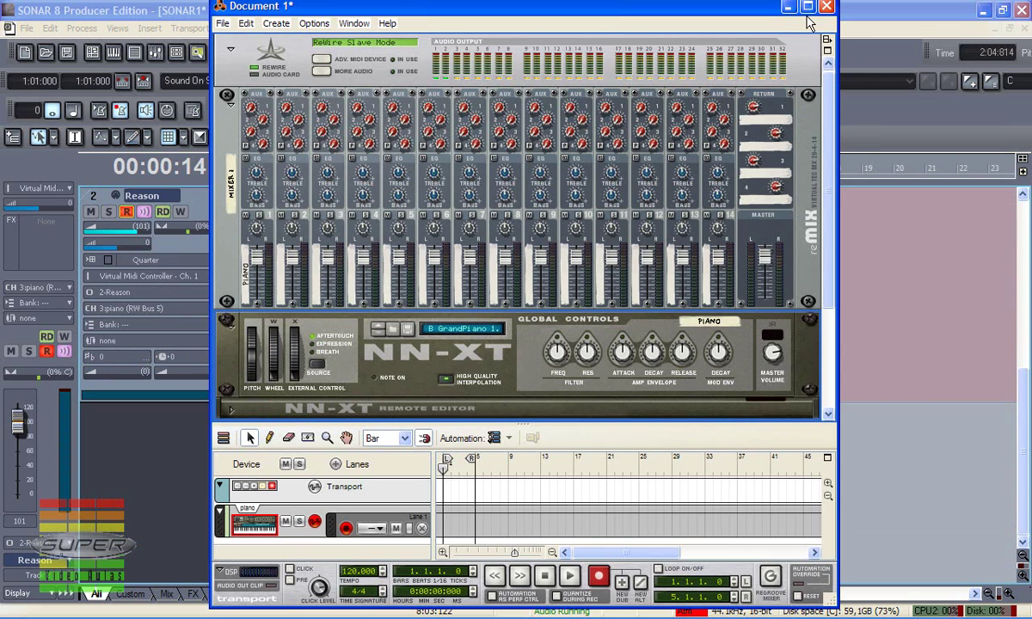
pyautogui.hotkey('alt', 'Tab')
# - Play back the recorded Reason MIDI clip from measure 2 and stop playback
pyautogui.click(358, 191)
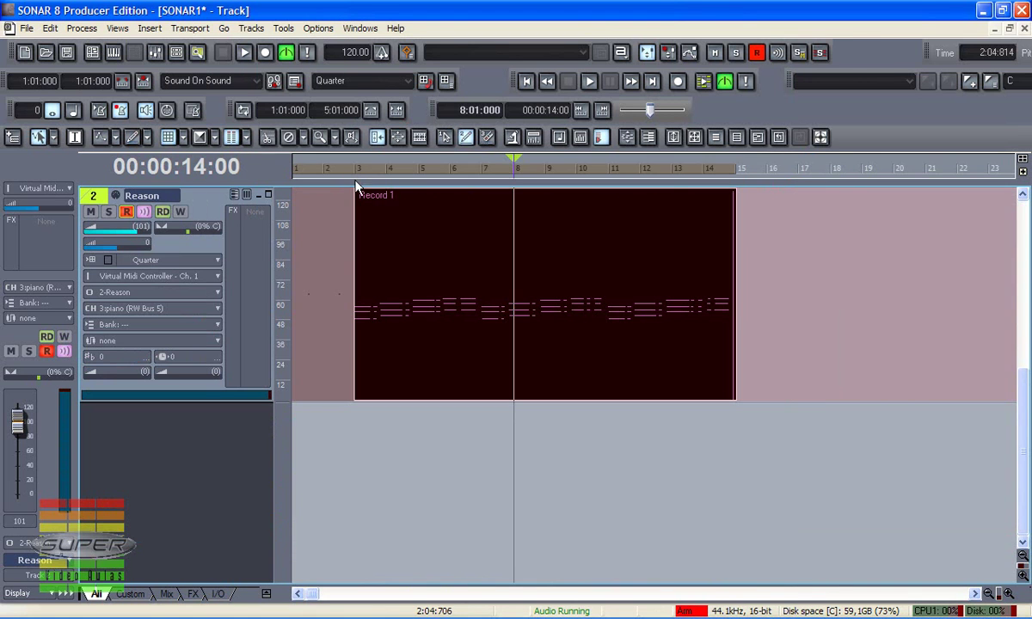
pyautogui.scroll(2, 510, 473)
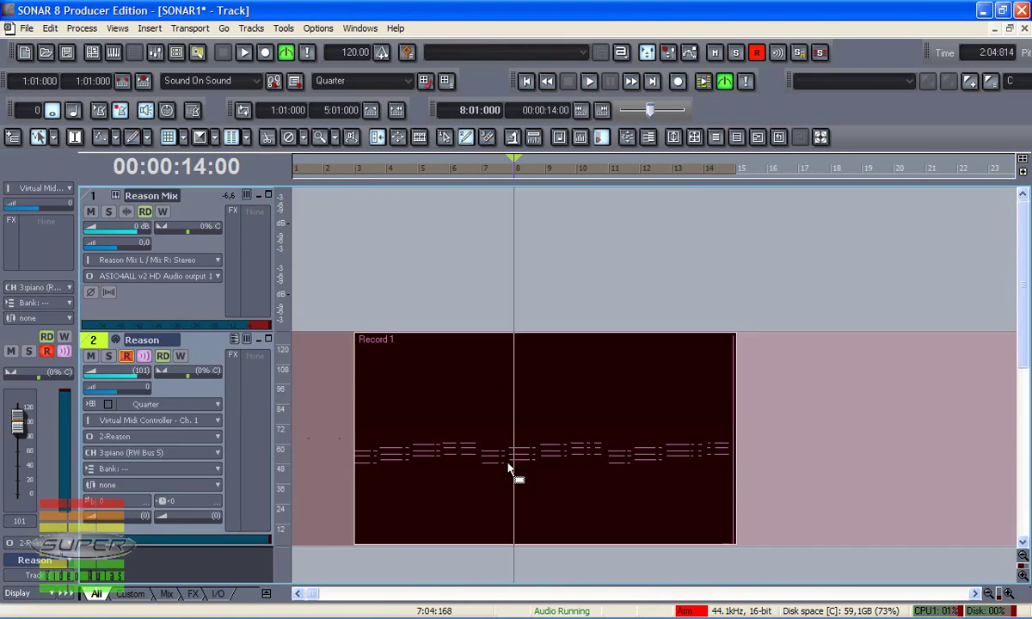
pyautogui.click(336, 169)
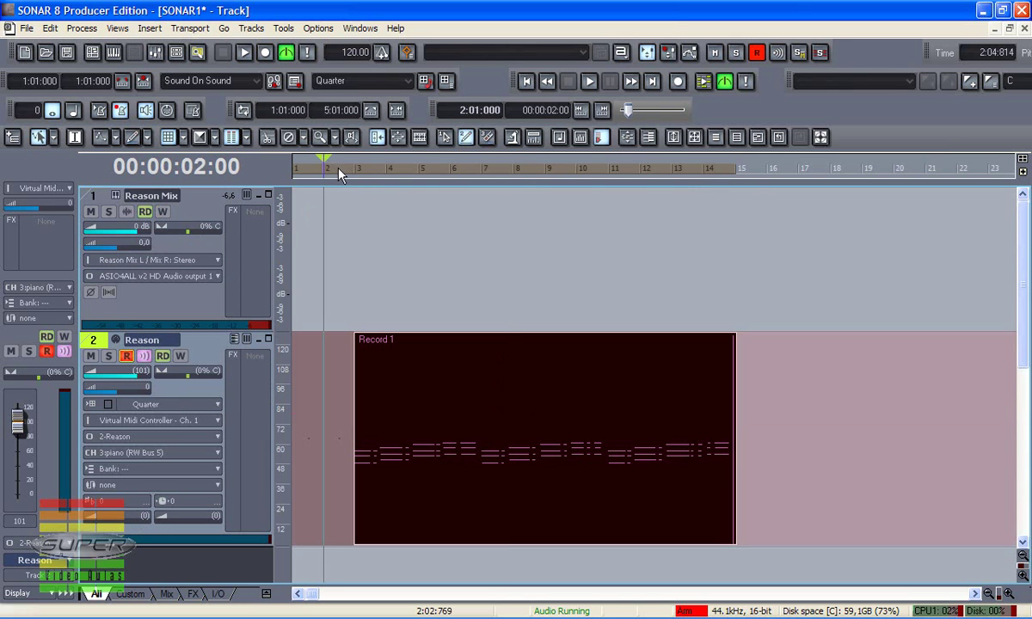
pyautogui.press('space')
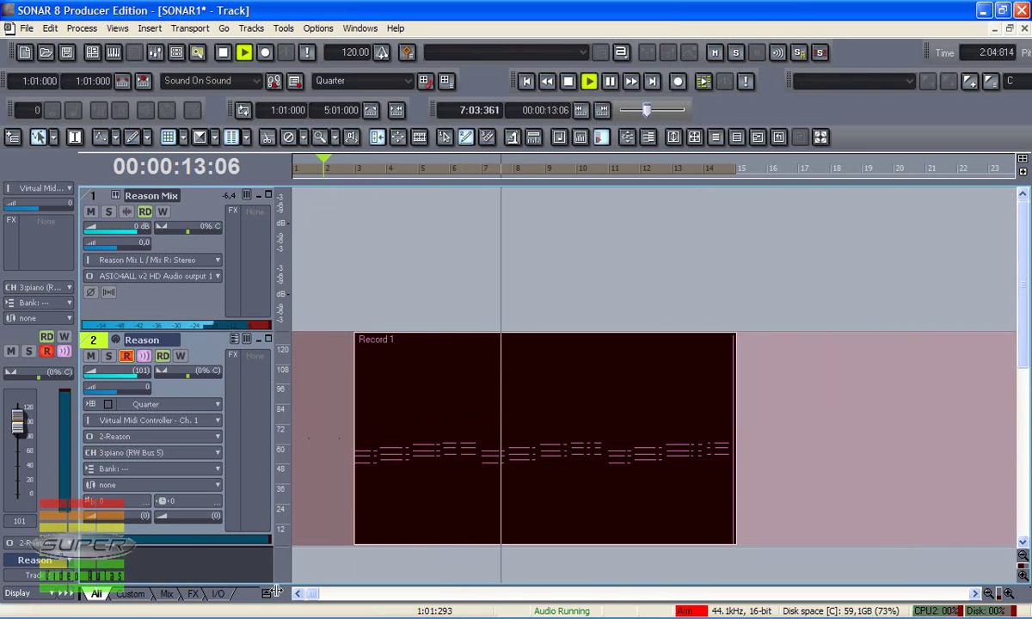
pyautogui.press('space')
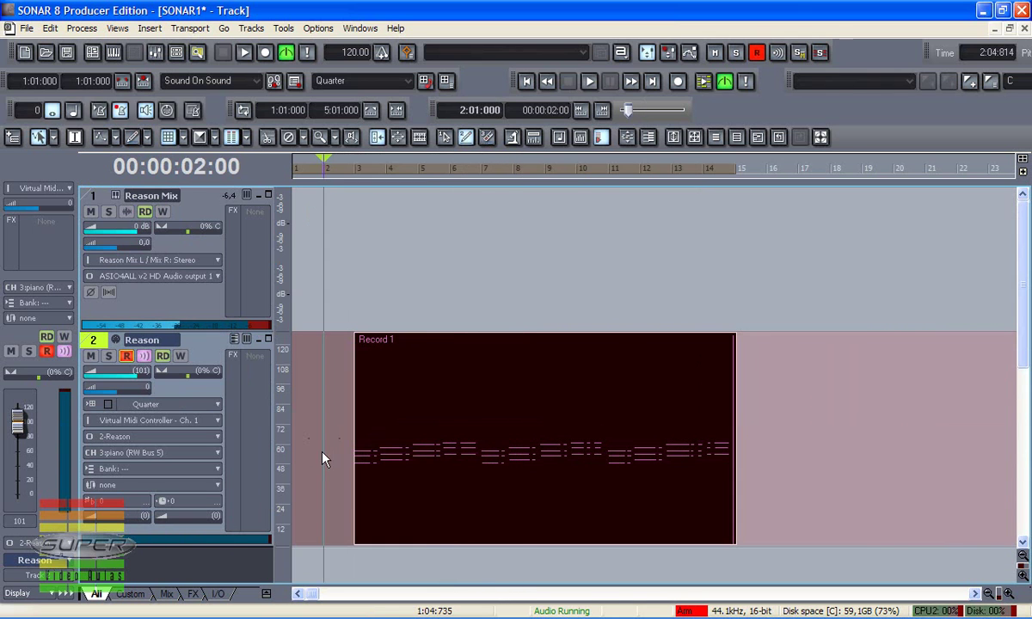
# - Switch to Reason and add an NN19 Digital Sampler in the empty rack space below the NN-XT
pyautogui.scroll(-1, 341, 445)
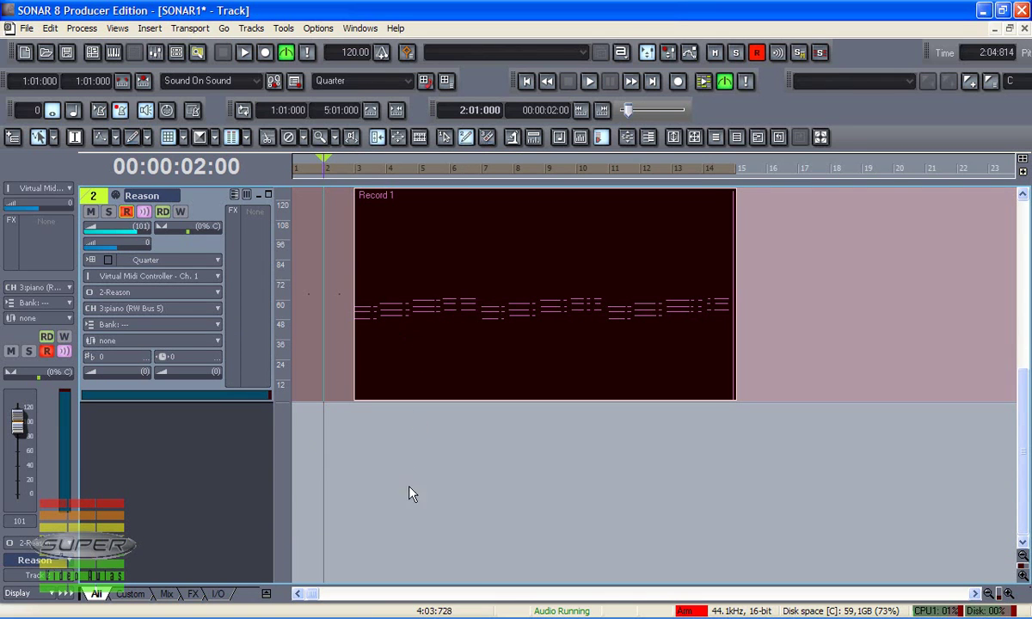
pyautogui.click(387, 445)
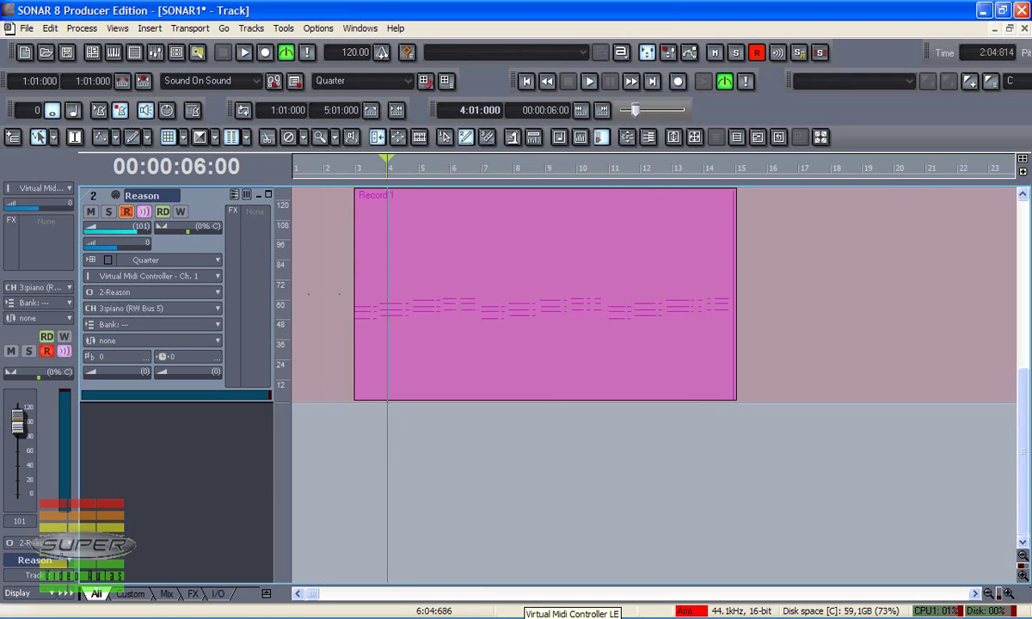
pyautogui.click(465, 609)
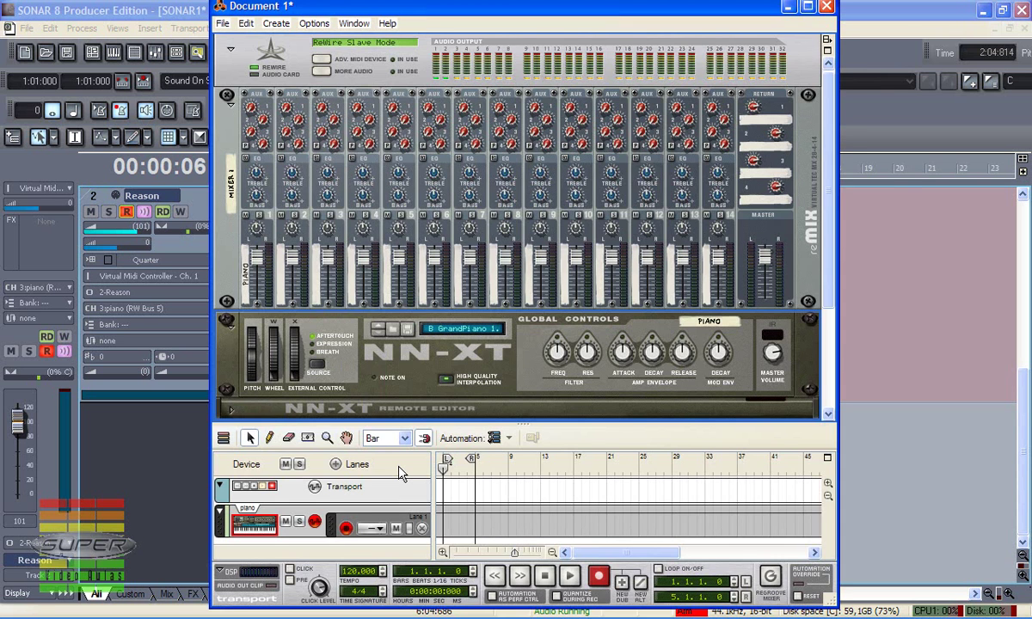
pyautogui.moveTo(487, 424); pyautogui.dragTo(453, 535)
pyautogui.rightClick(422, 493)
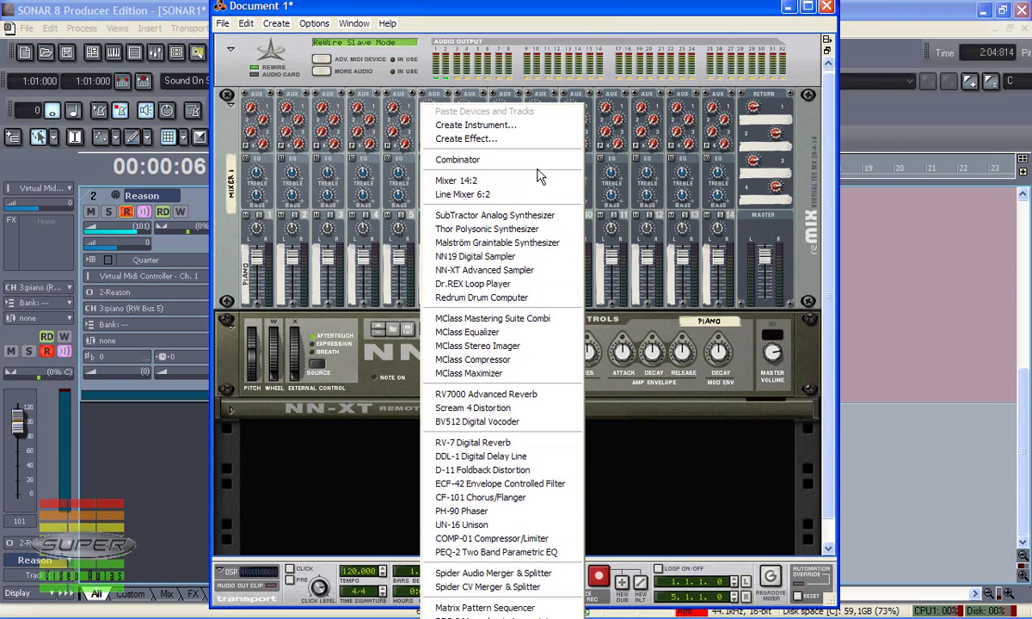
pyautogui.click(493, 256)
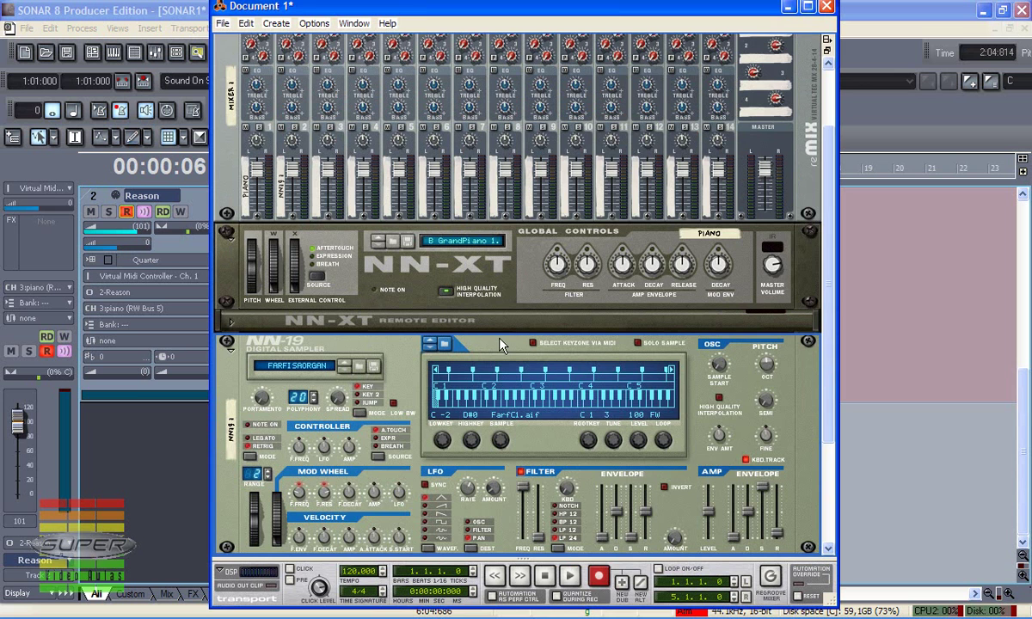
# - Load the BIGSTRINGS.smp patch from the Strings folder into the NN19 sampler
pyautogui.click(370, 367)
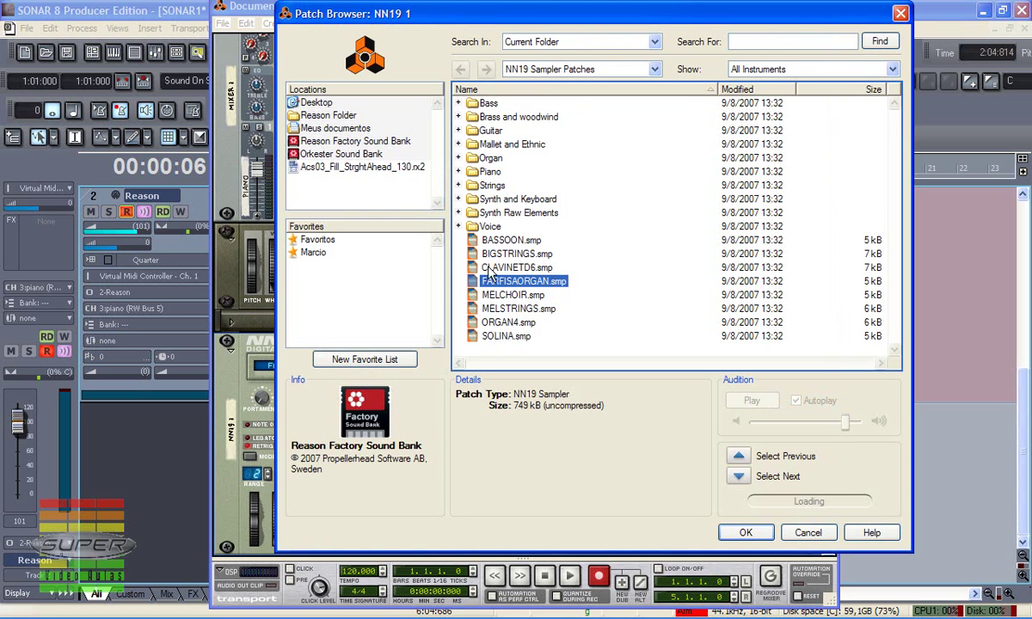
pyautogui.doubleClick(469, 185)
pyautogui.click(469, 199)
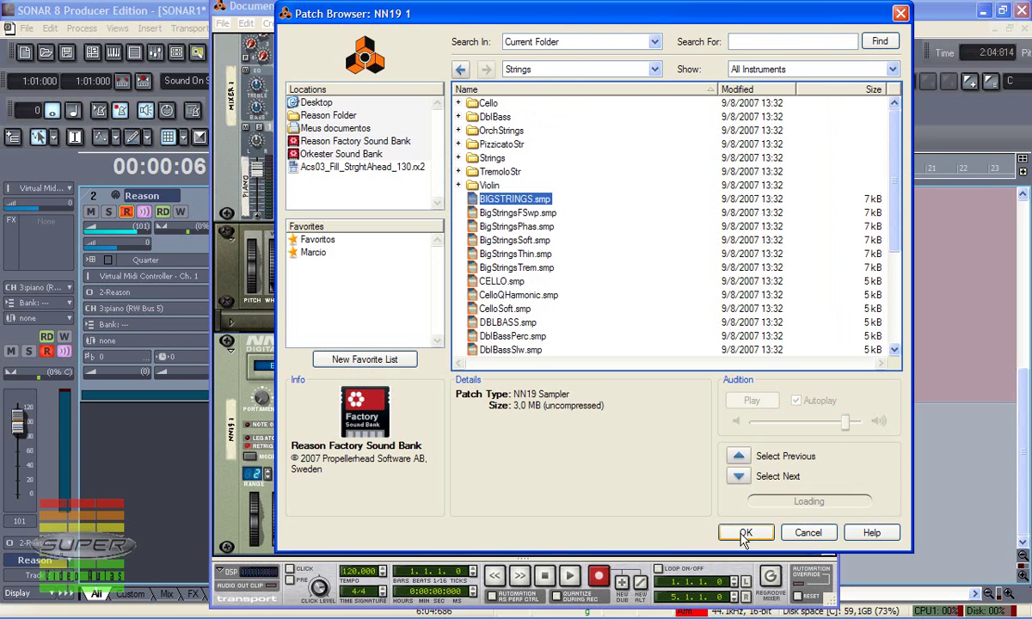
pyautogui.click(745, 533)
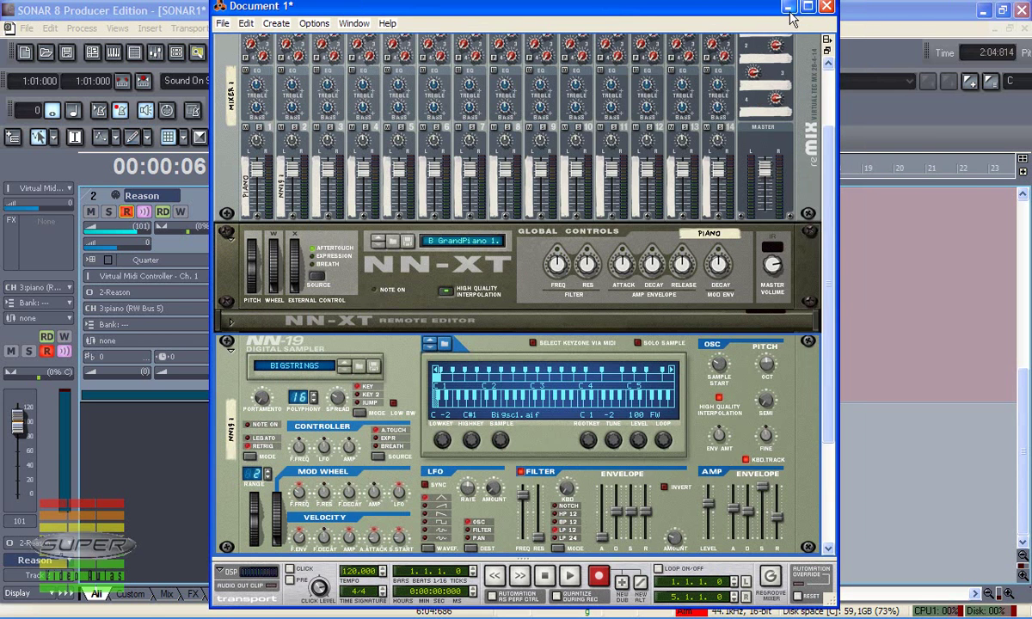
# - Return to SONAR and try to assign the Reason MIDI track's channel to NN19 1
pyautogui.click(789, 8)
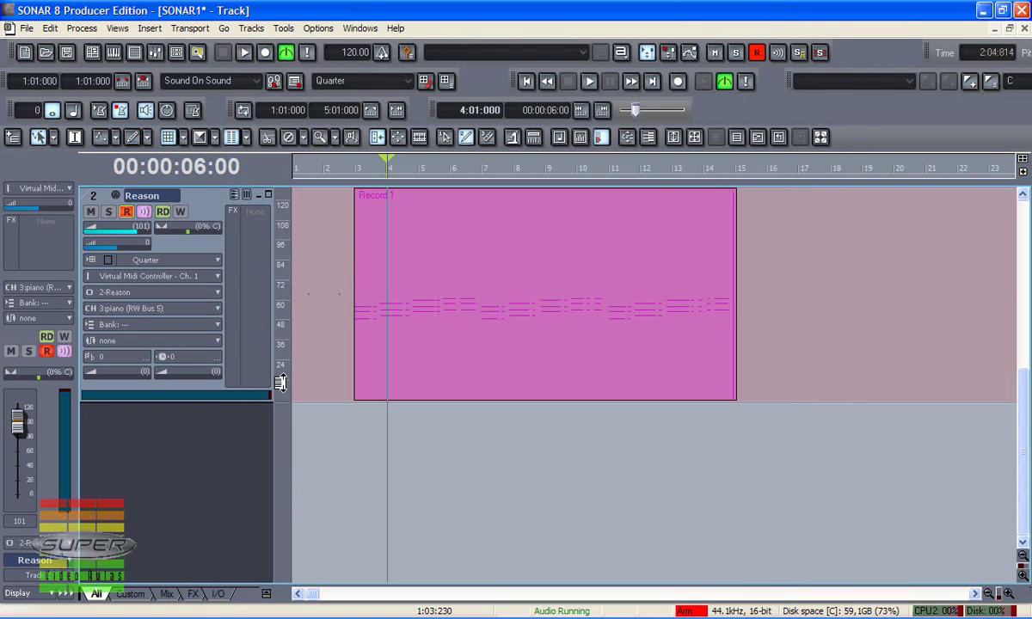
pyautogui.scroll(1, 242, 365)
pyautogui.scroll(-1, 241, 355)
pyautogui.click(218, 308)
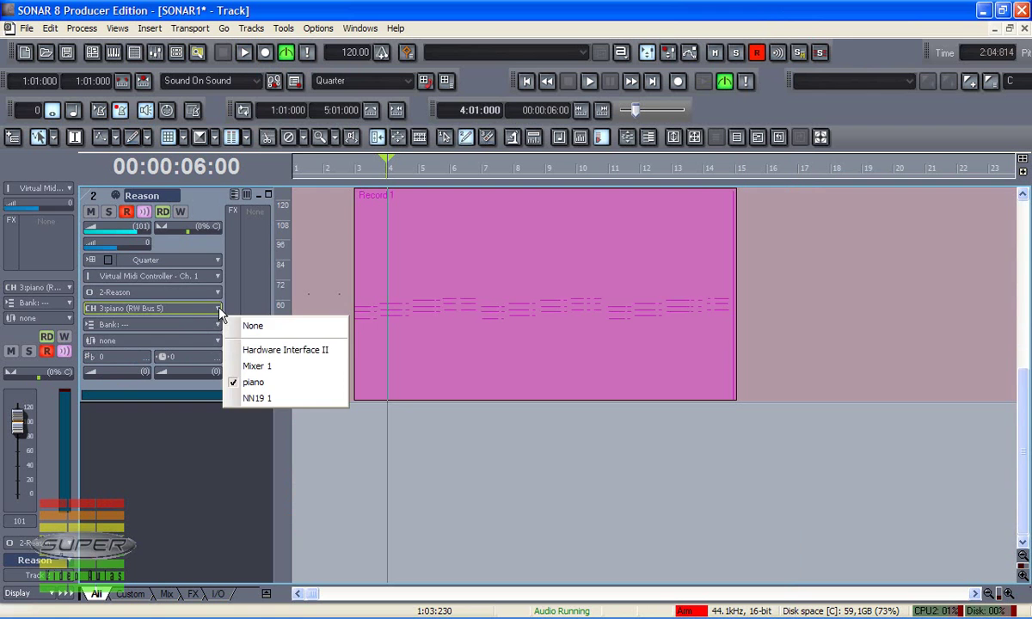
pyautogui.click(256, 398)
# - Switch to Reason and rename the NN19 sampler in the rack as strings
pyautogui.hotkey('alt', 'Tab')
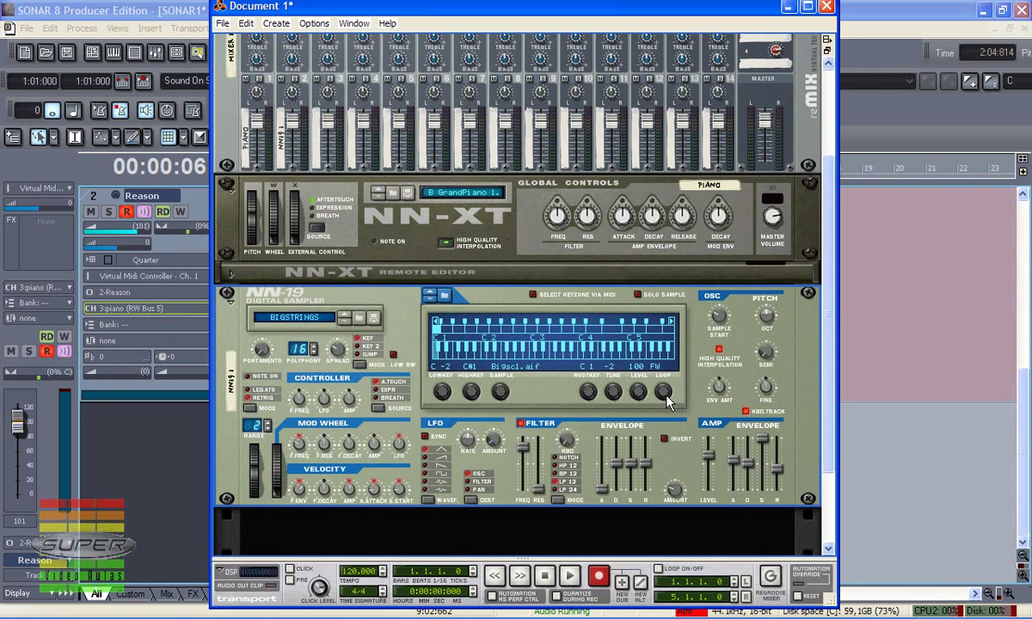
pyautogui.scroll(-1, 501, 286)
pyautogui.click(230, 331)
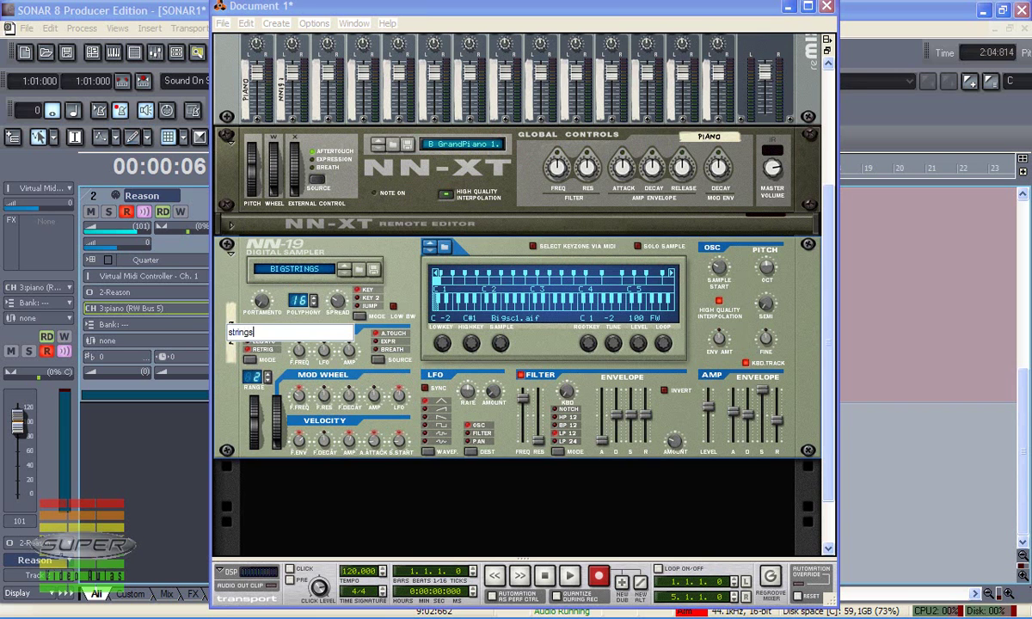
pyautogui.press('Return')
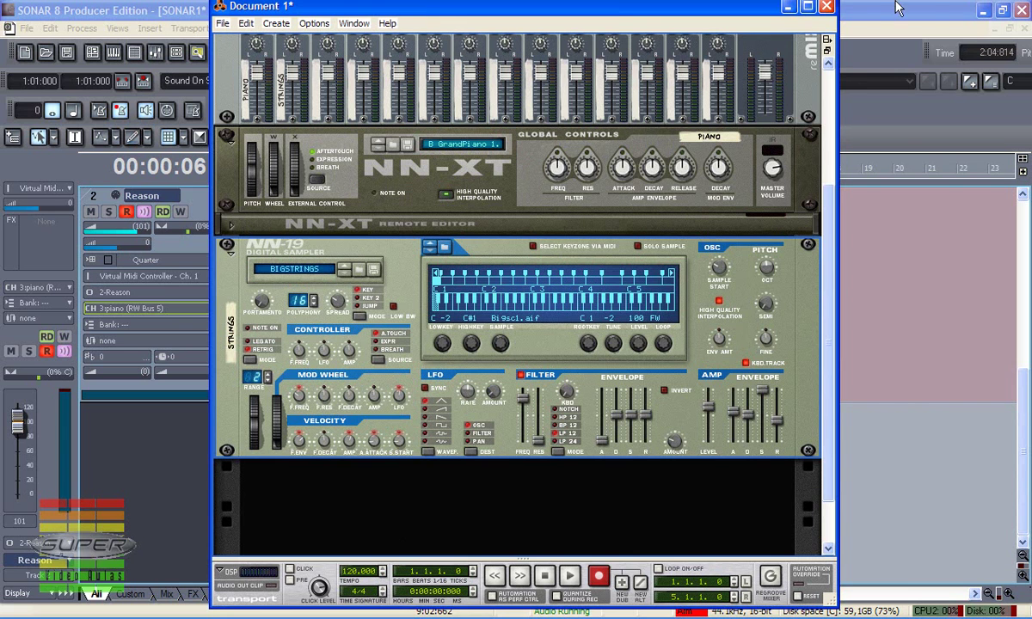
# - Return to SONAR and assign the Reason MIDI track's channel to the strings device
pyautogui.click(788, 6)
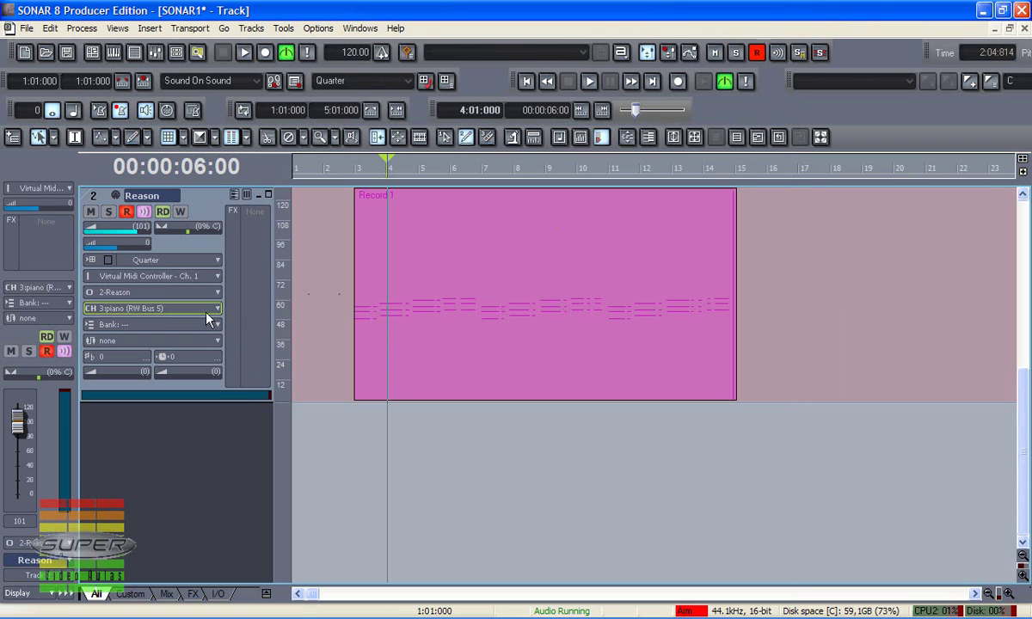
pyautogui.click(218, 308)
pyautogui.click(261, 398)
# - Play back the recorded clip from measure 3 with the strings sound and stop playback
pyautogui.click(350, 177)
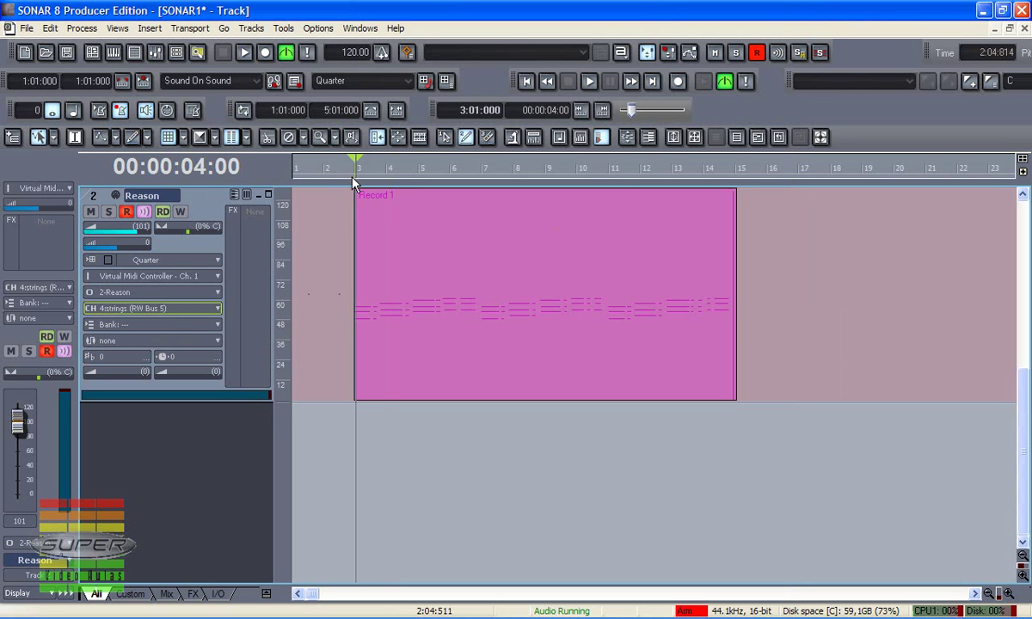
pyautogui.press('space')
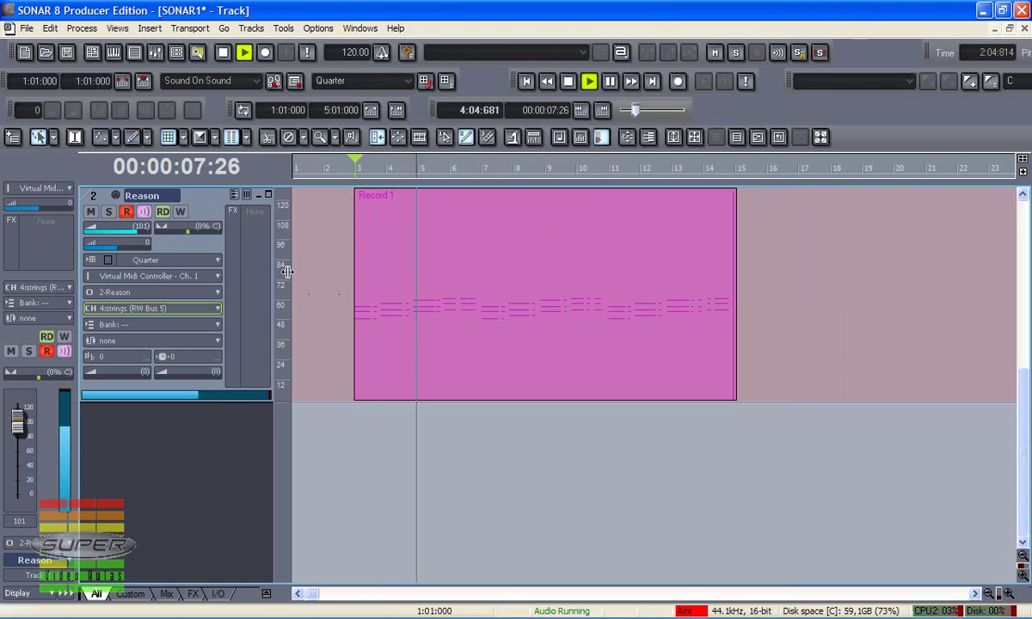
pyautogui.scroll(2, 375, 354)
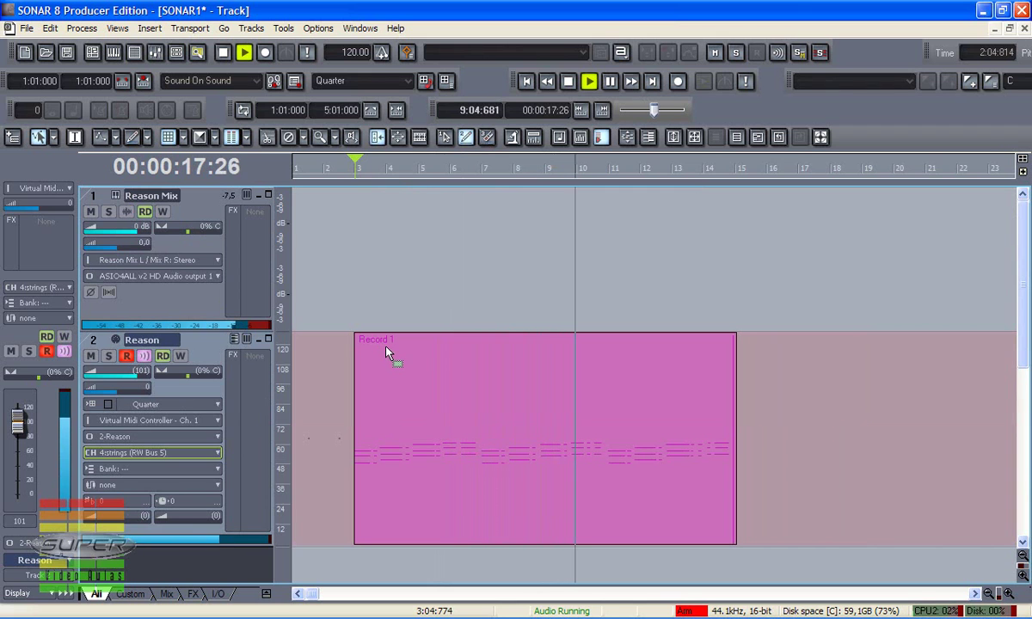
pyautogui.press('space')
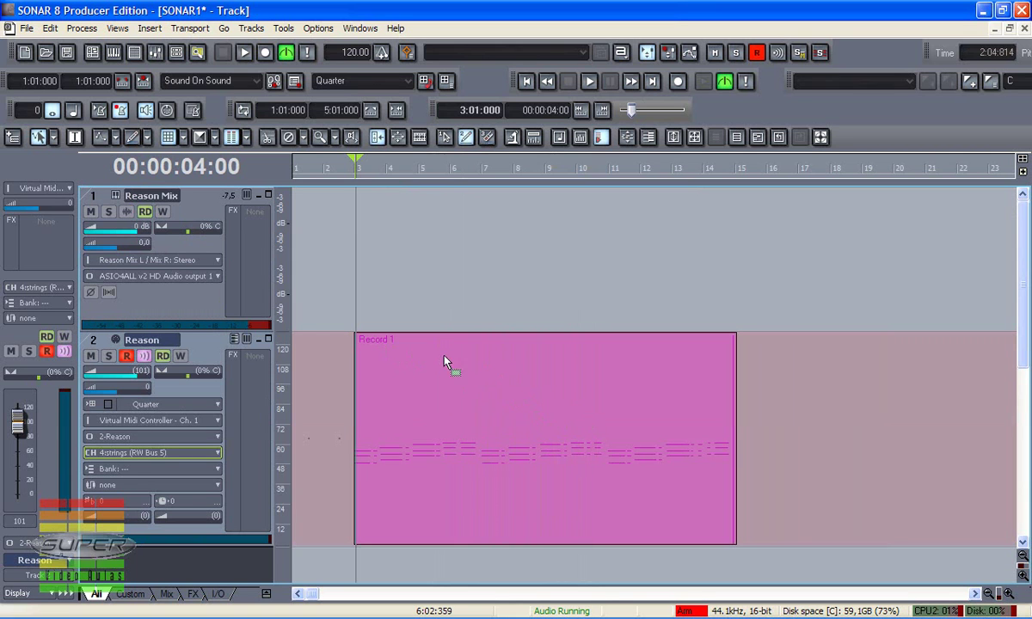
# - Switch to Reason, inspect the rear cabling between the mixer, piano and strings devices, and return to SONAR
pyautogui.click(494, 612)
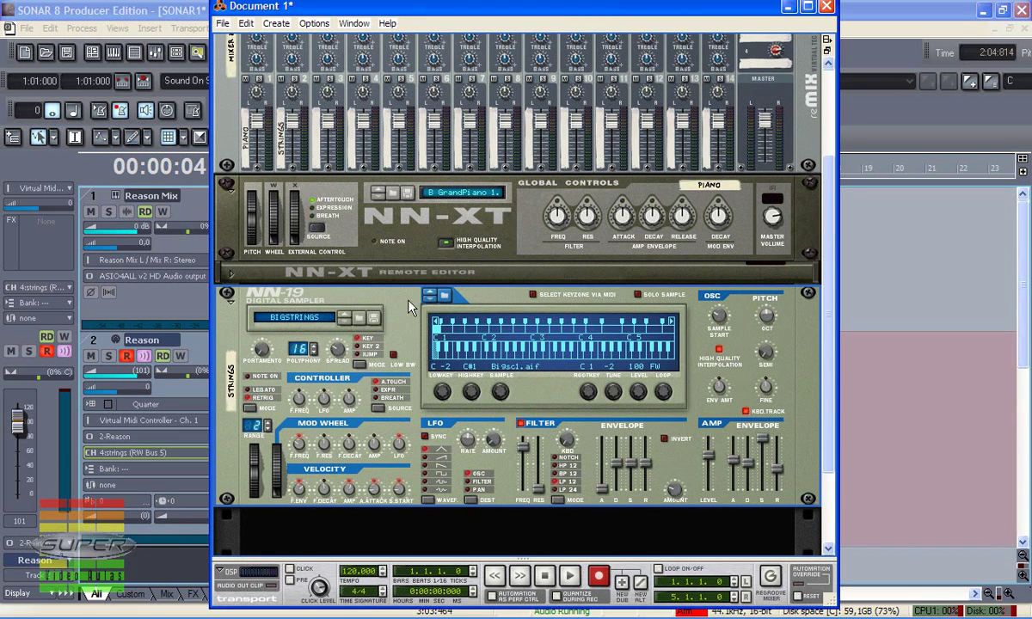
pyautogui.press('Tab')
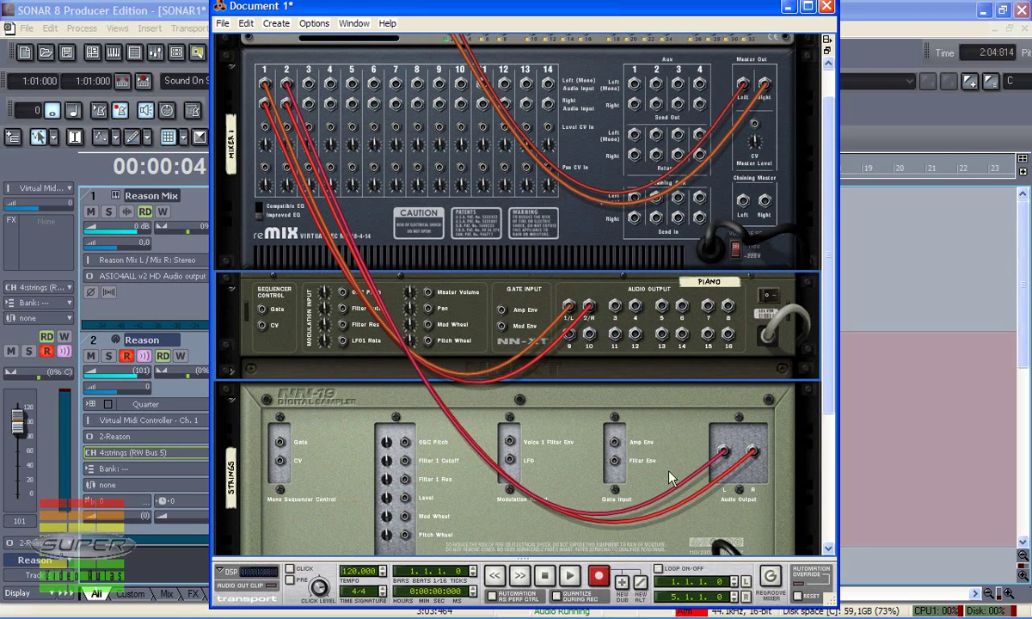
pyautogui.scroll(-1, 489, 270)
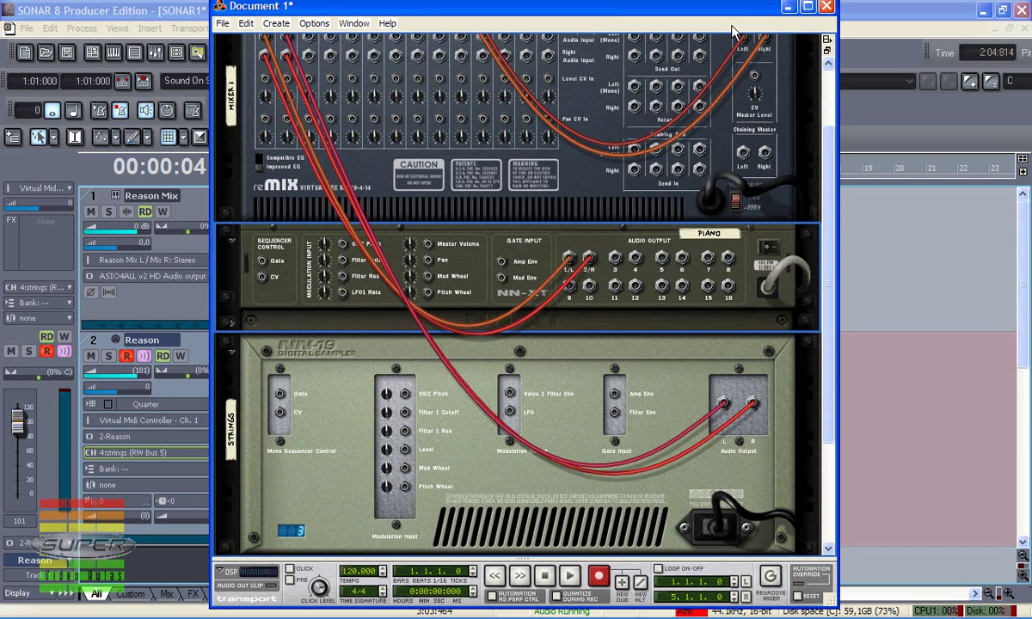
pyautogui.click(788, 8)
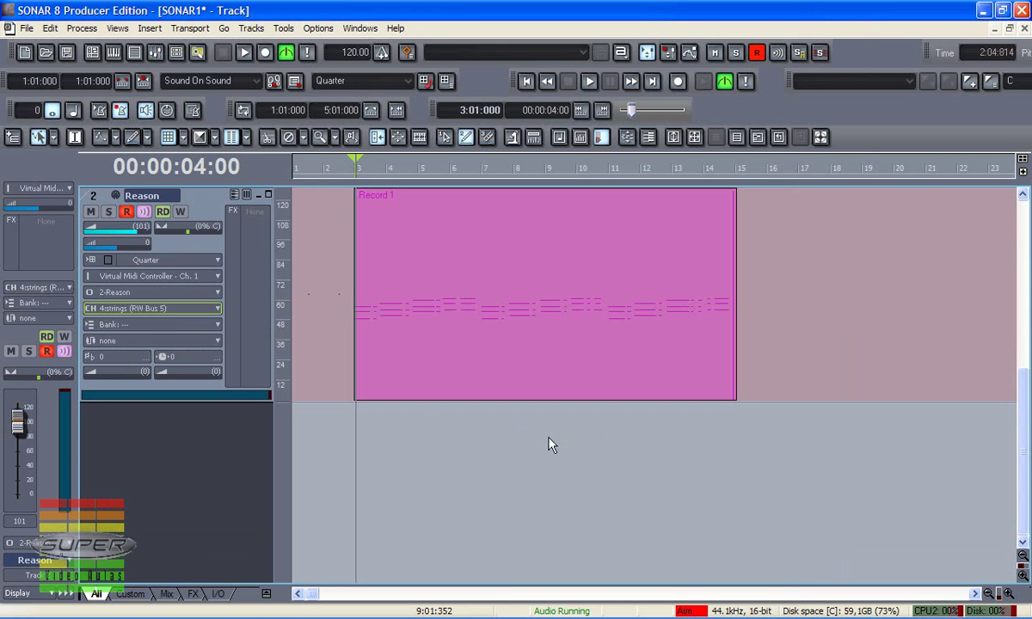
# - Insert a new audio track below the Reason MIDI track and expand it to show its controls
pyautogui.rightClick(172, 451)
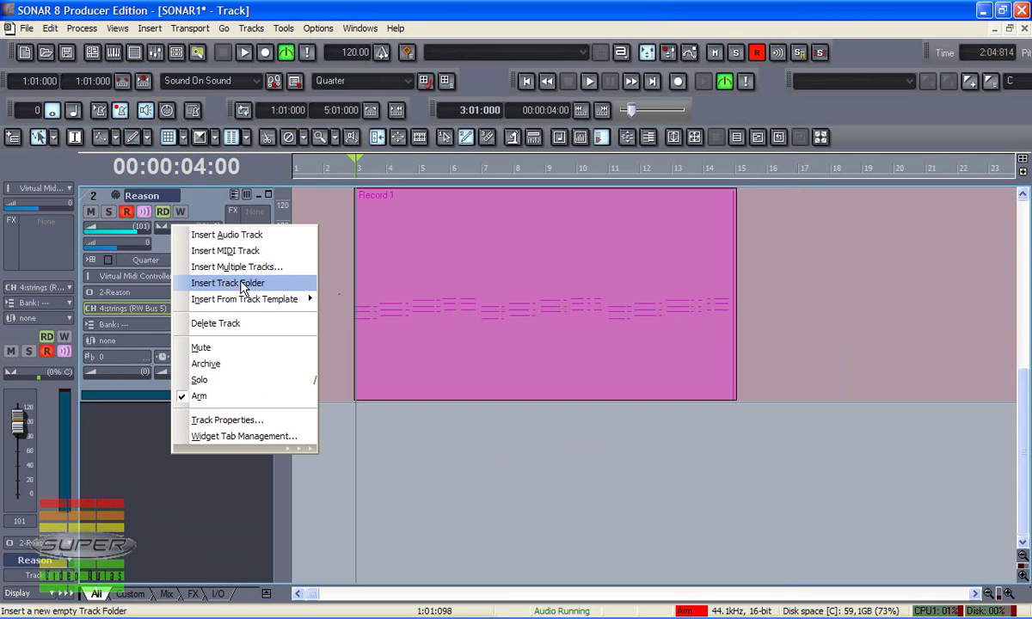
pyautogui.click(240, 238)
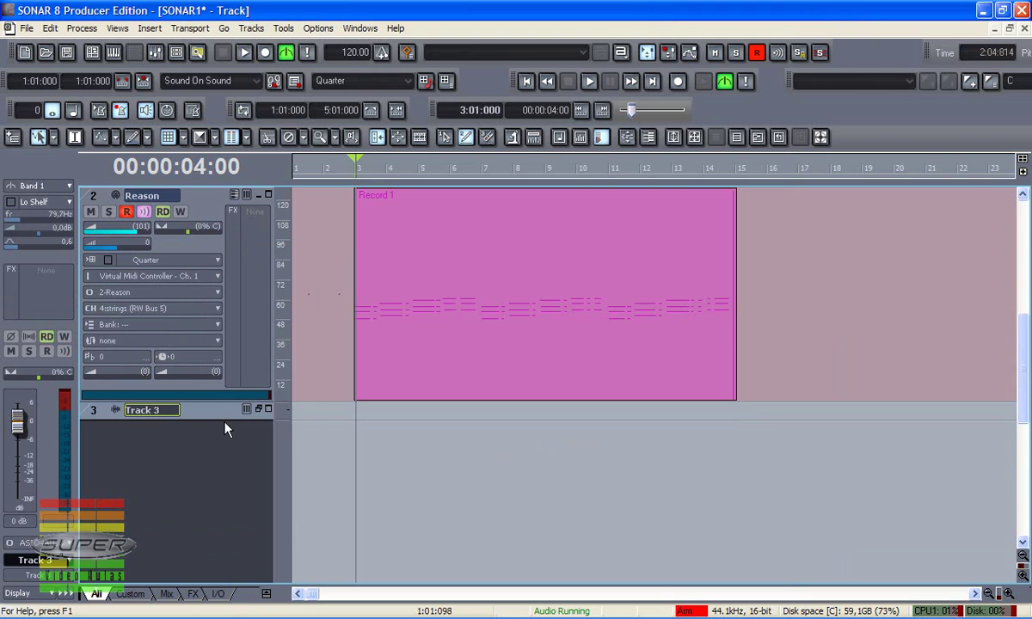
pyautogui.moveTo(223, 417); pyautogui.dragTo(223, 569)
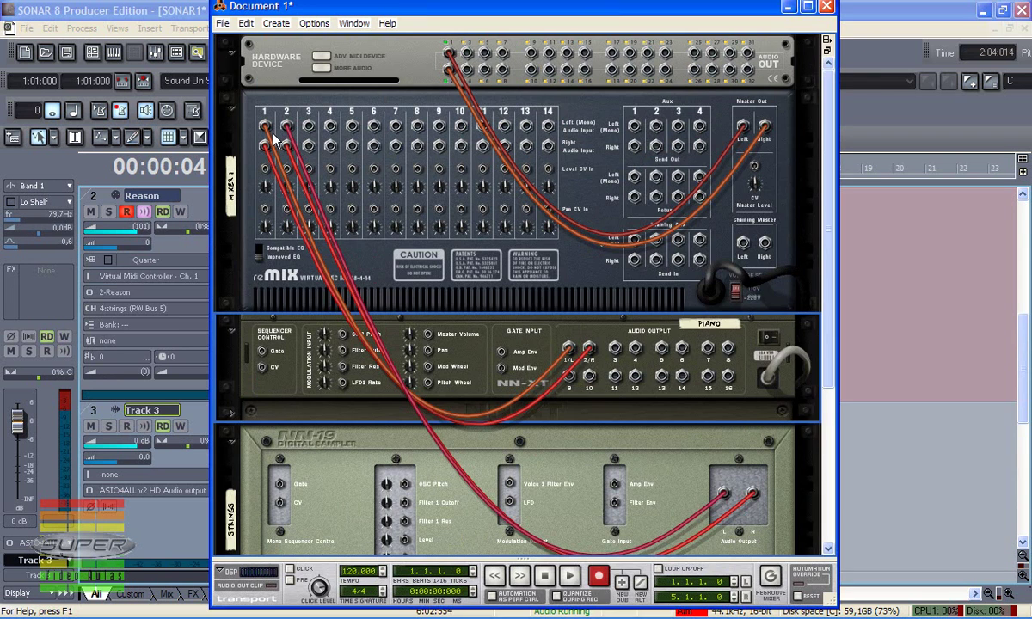
# - In Reason, route the strings sampler's outputs to hardware interface outputs 3 and 4, and set Track 3's input in SONAR to Reason Channel 3: Stereo
pyautogui.moveTo(274, 136); pyautogui.dragTo(469, 67)
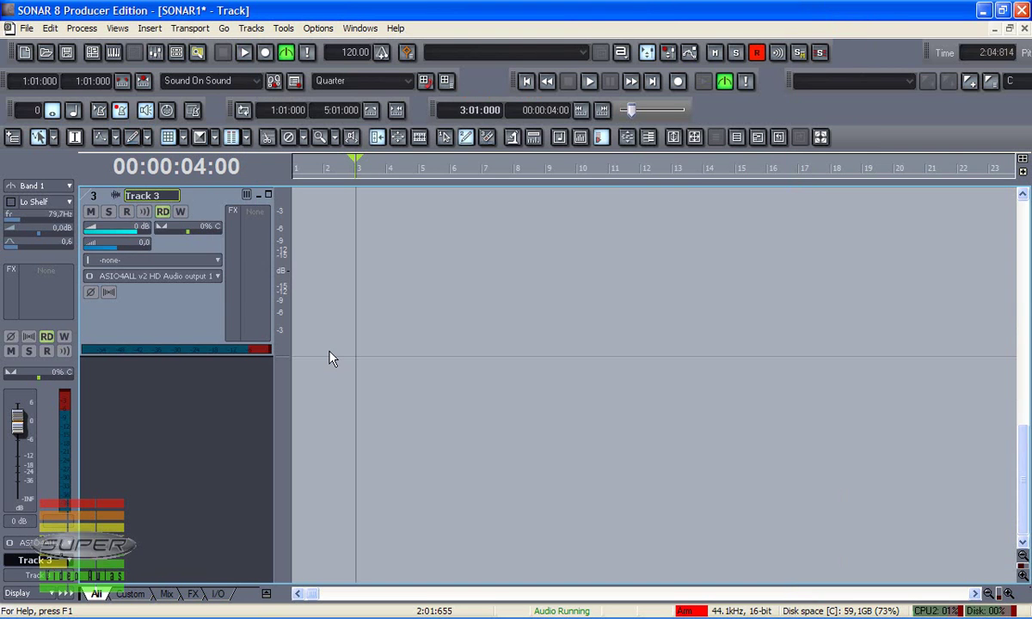
pyautogui.scroll(2, 327, 357)
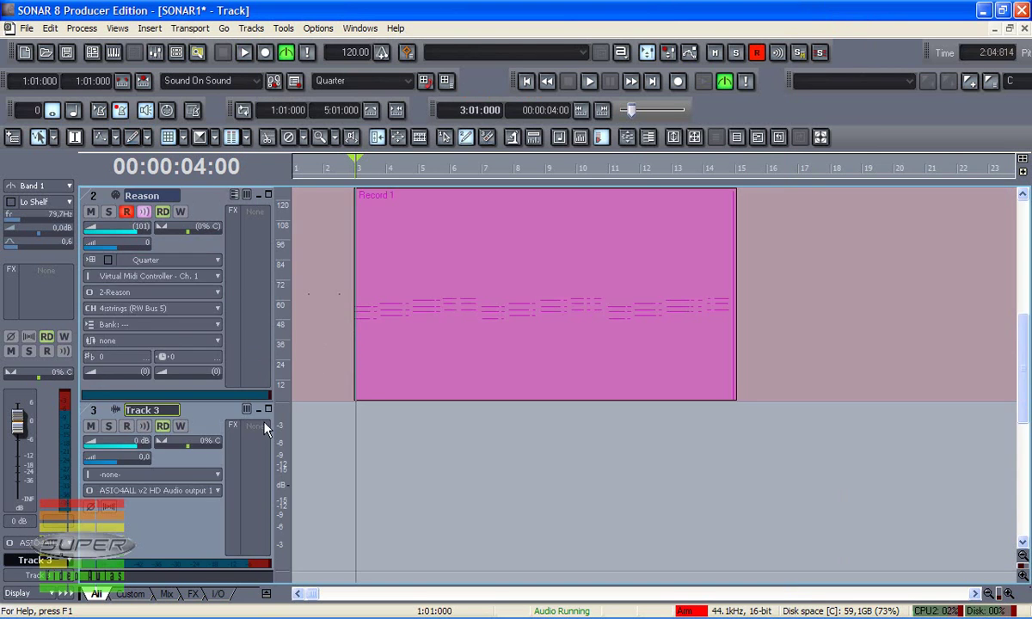
pyautogui.click(215, 479)
pyautogui.click(183, 550)
pyautogui.click(217, 476)
pyautogui.moveTo(243, 556)
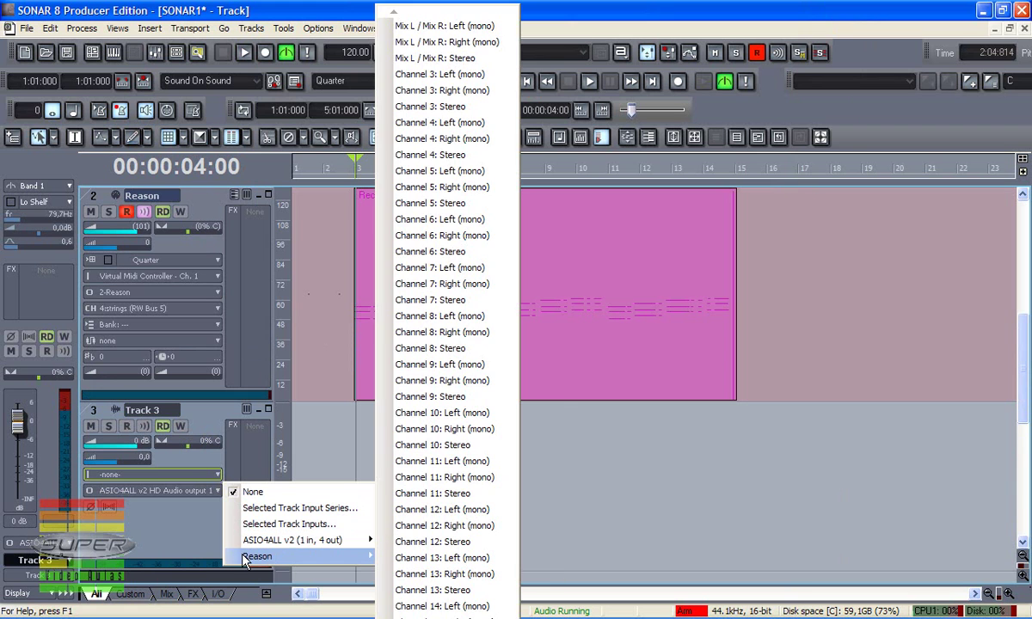
pyautogui.click(407, 106)
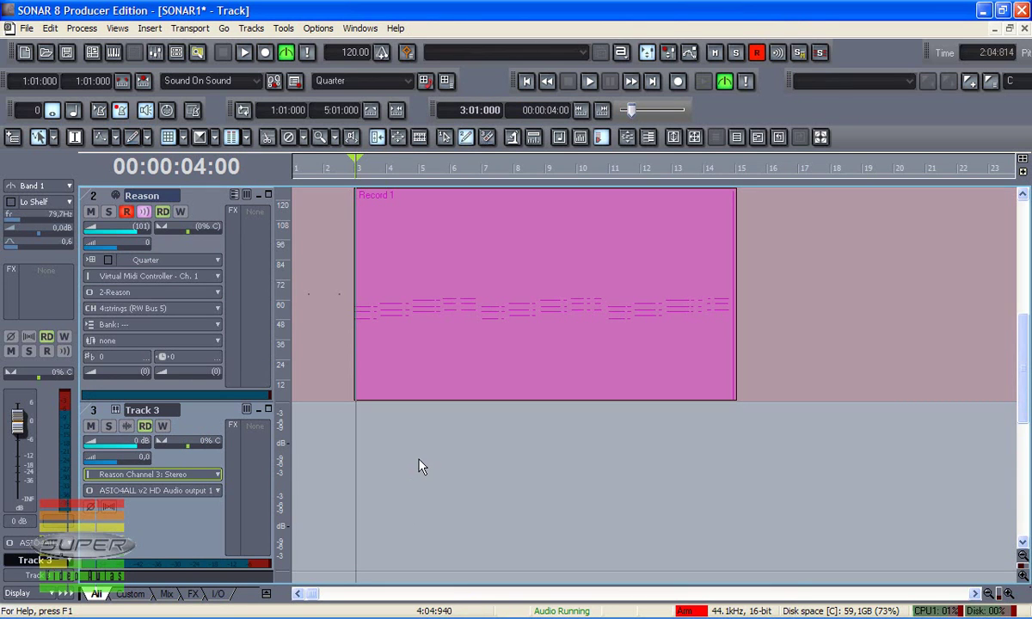
# - Play back the clip from measure 3 through Track 3, stop, and check the strings cabling in Reason before returning to SONAR
pyautogui.press('space')
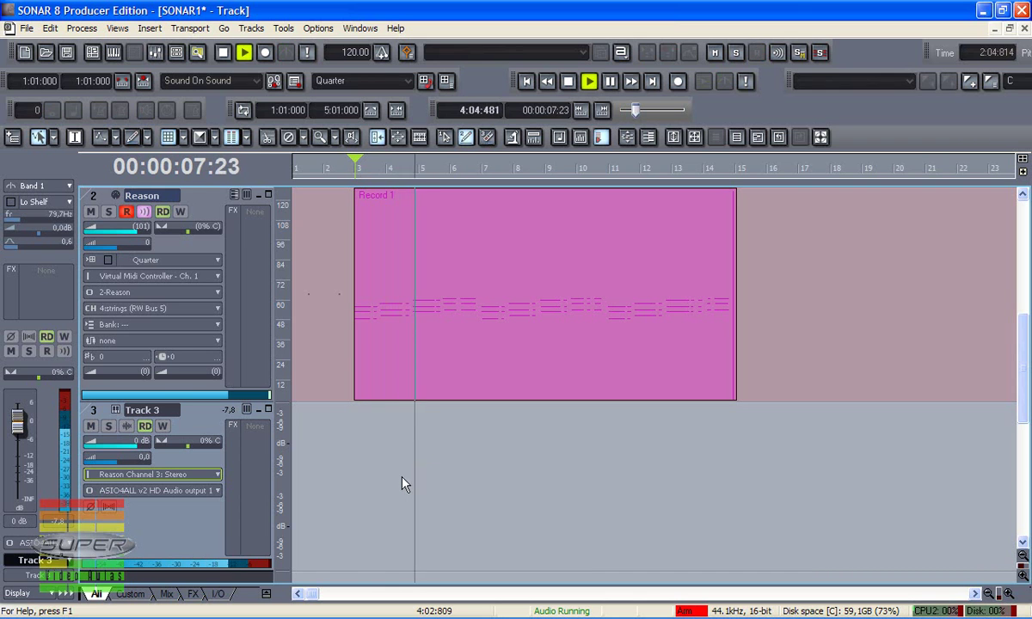
pyautogui.press('space')
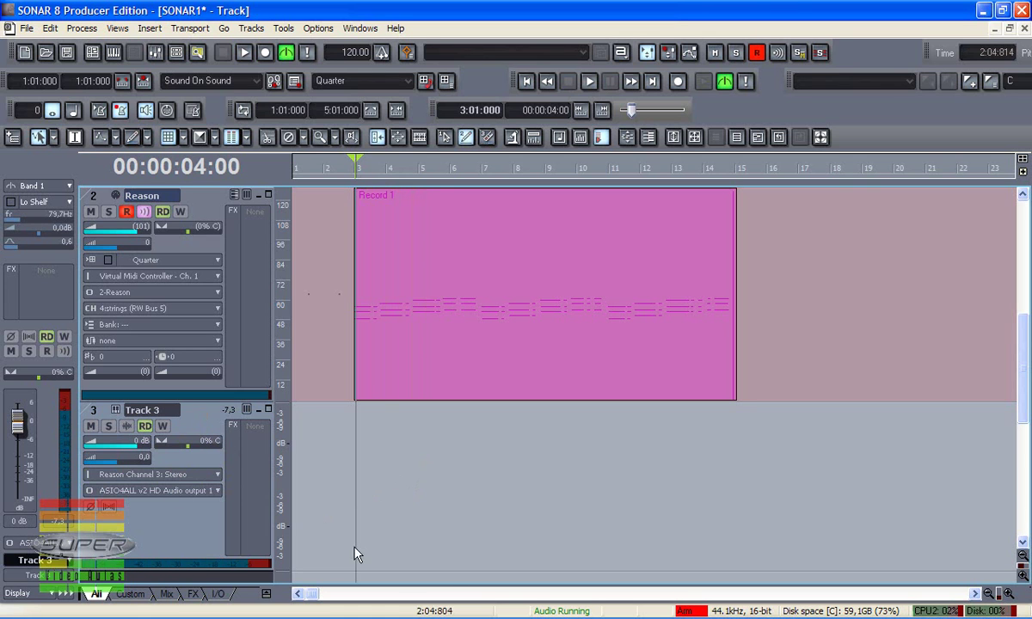
pyautogui.hotkey('alt', 'Tab')
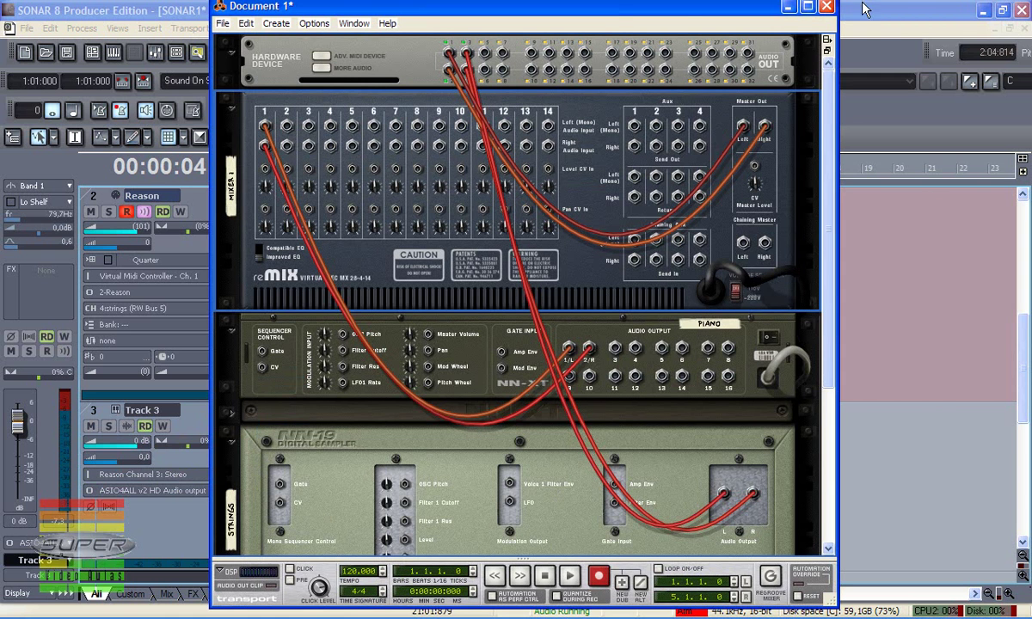
pyautogui.hotkey('alt', 'Tab')
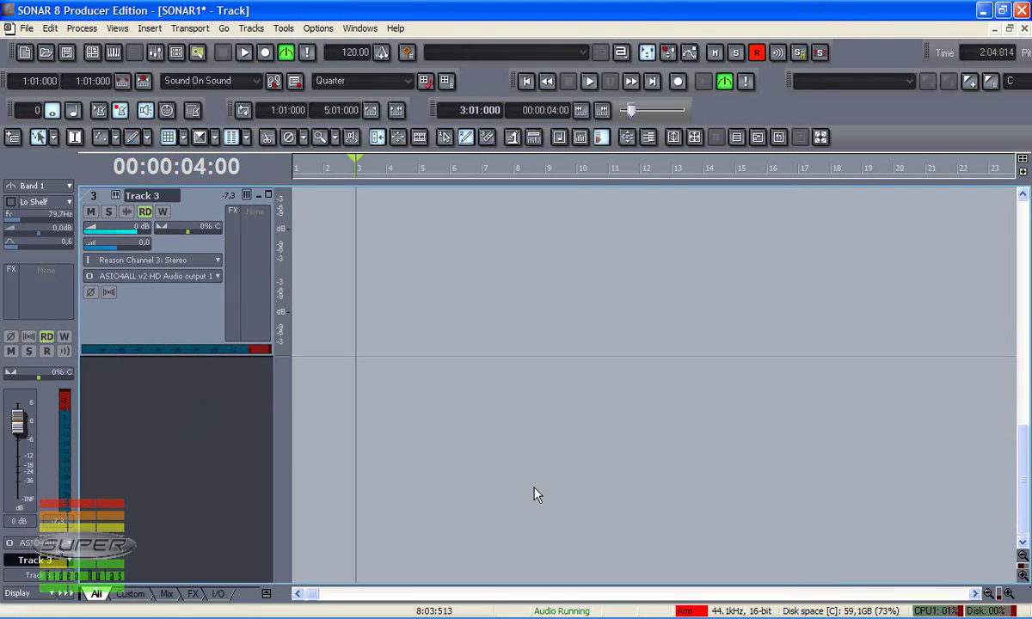
# - Shorten the Reason MIDI track's height and insert a new MIDI track below Track 3
pyautogui.scroll(2, 534, 495)
pyautogui.moveTo(215, 397); pyautogui.dragTo(241, 379)
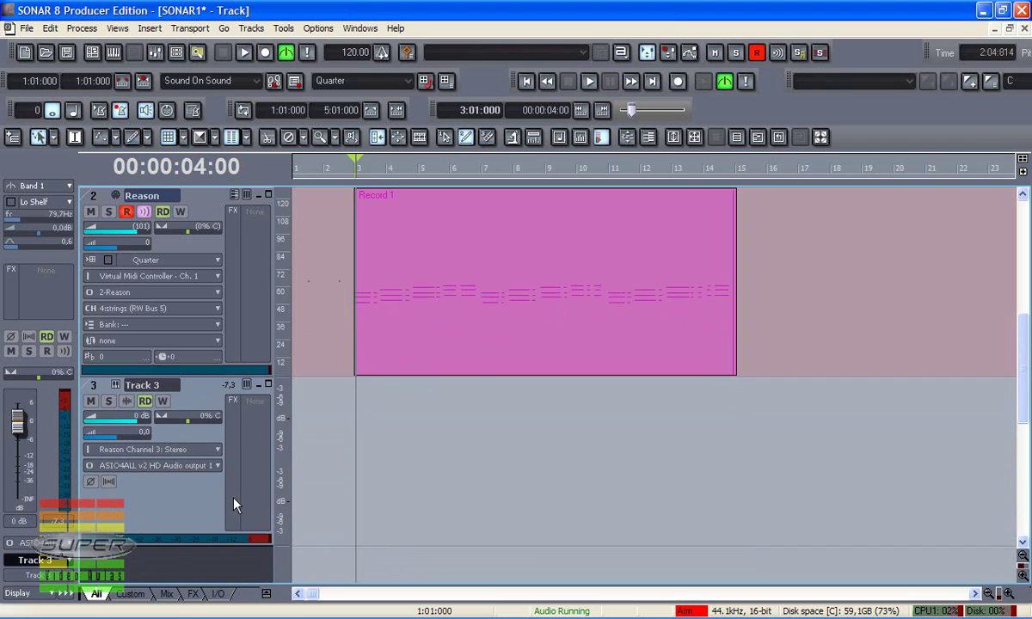
pyautogui.scroll(-2, 222, 483)
pyautogui.rightClick(185, 430)
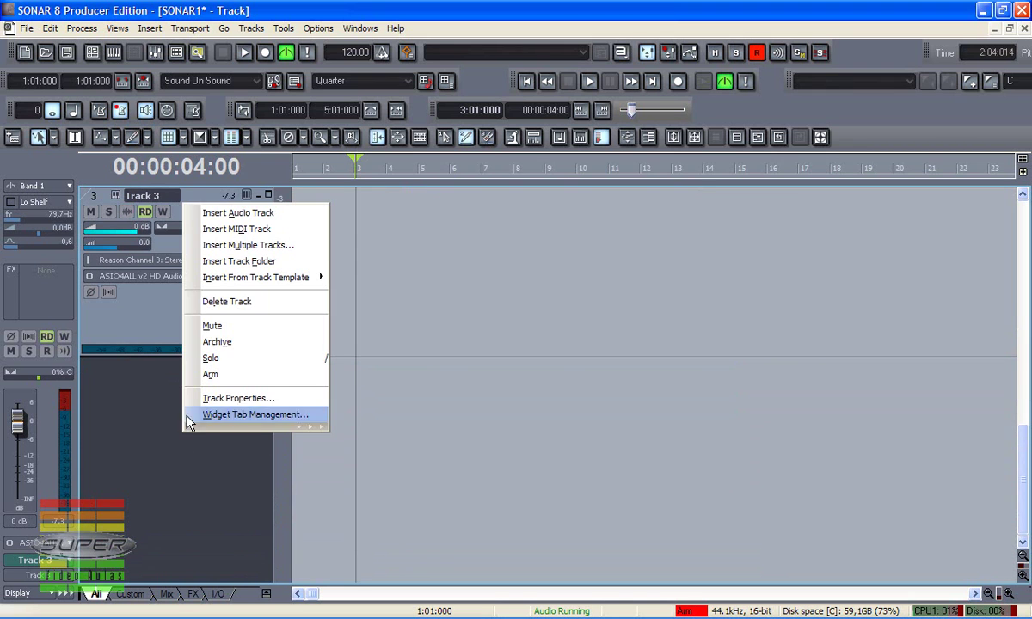
pyautogui.click(240, 234)
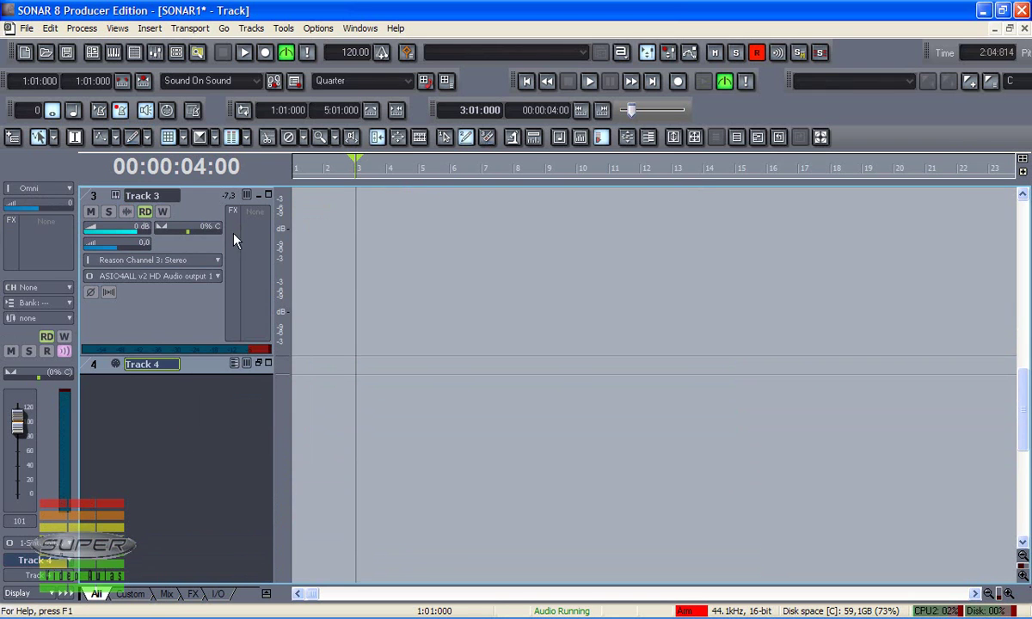
# - Rename the empty MIDI track above the Piano track as strings
pyautogui.scroll(2, 211, 211)
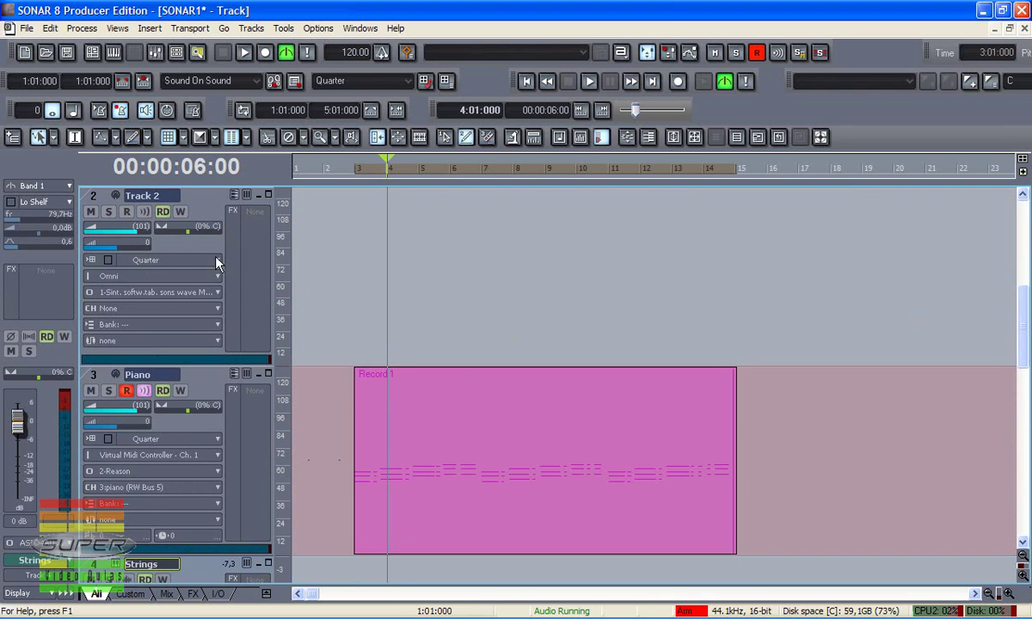
pyautogui.doubleClick(142, 196)
pyautogui.doubleClick(163, 374)
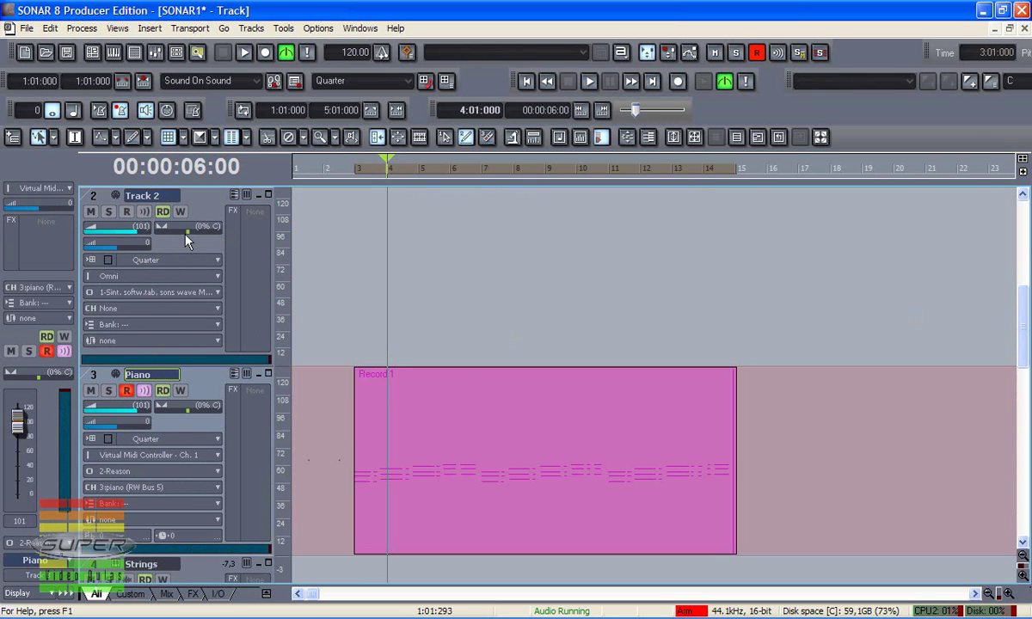
pyautogui.doubleClick(164, 196)
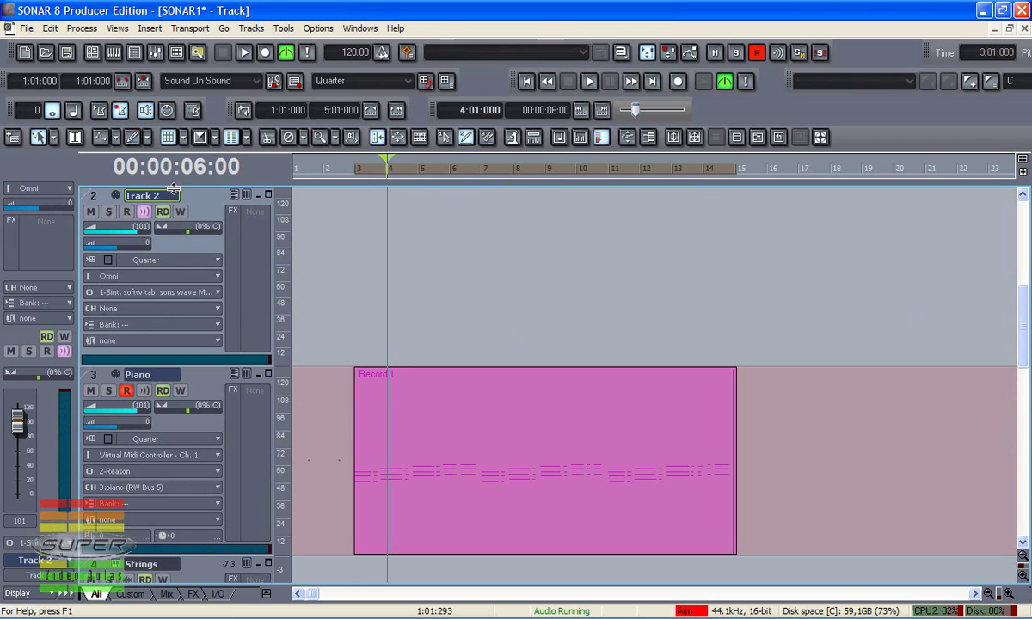
pyautogui.write('str')
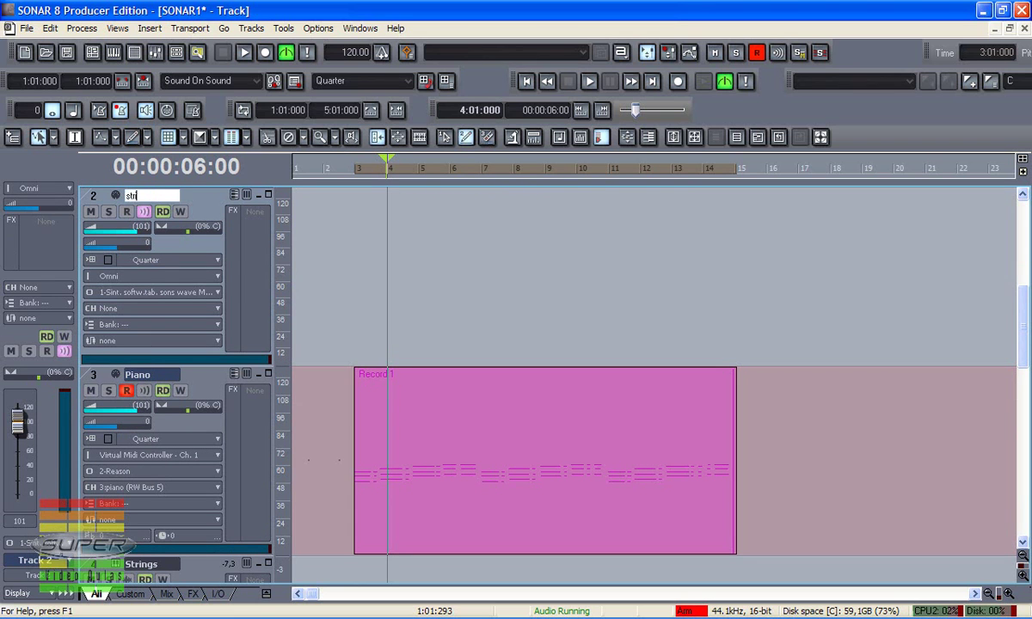
pyautogui.write('ings')
pyautogui.press('Return')
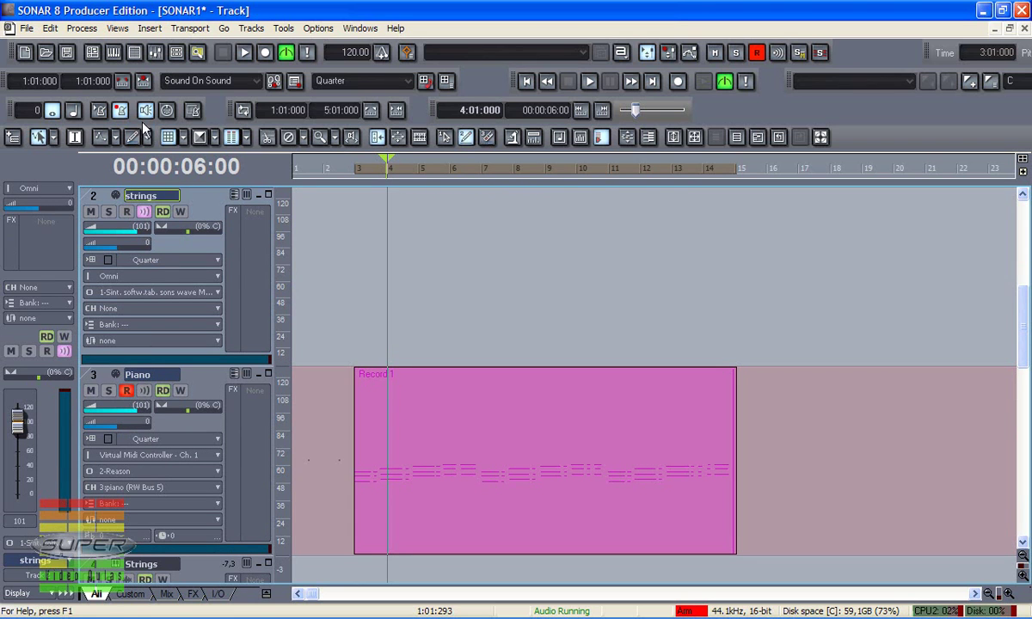
# - Copy the Record 1 clip from the Piano track and paste it into the strings track at measure 3
pyautogui.moveTo(429, 428); pyautogui.dragTo(423, 400)
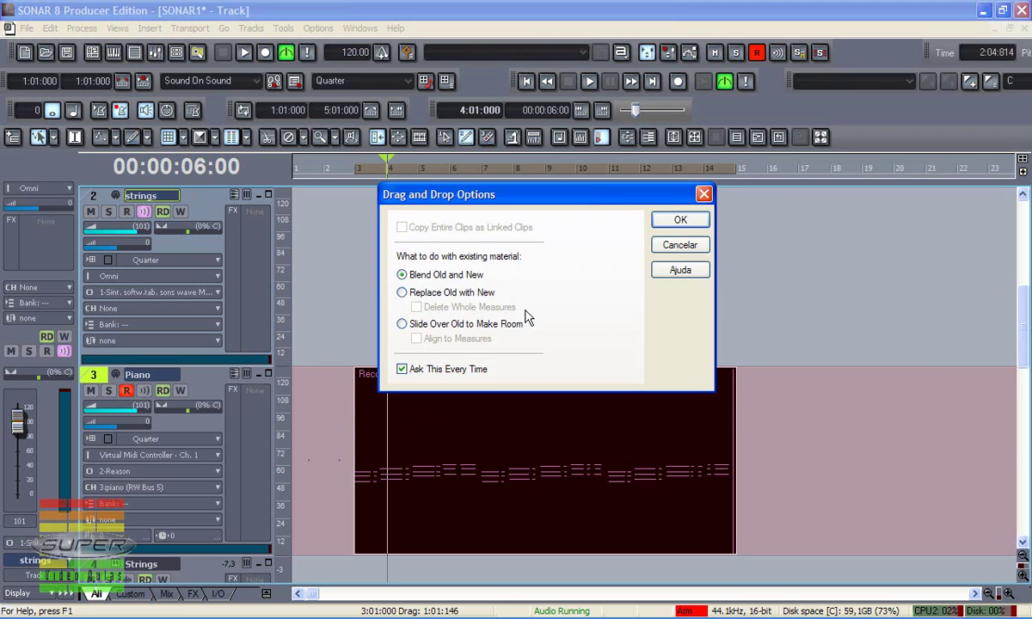
pyautogui.click(675, 222)
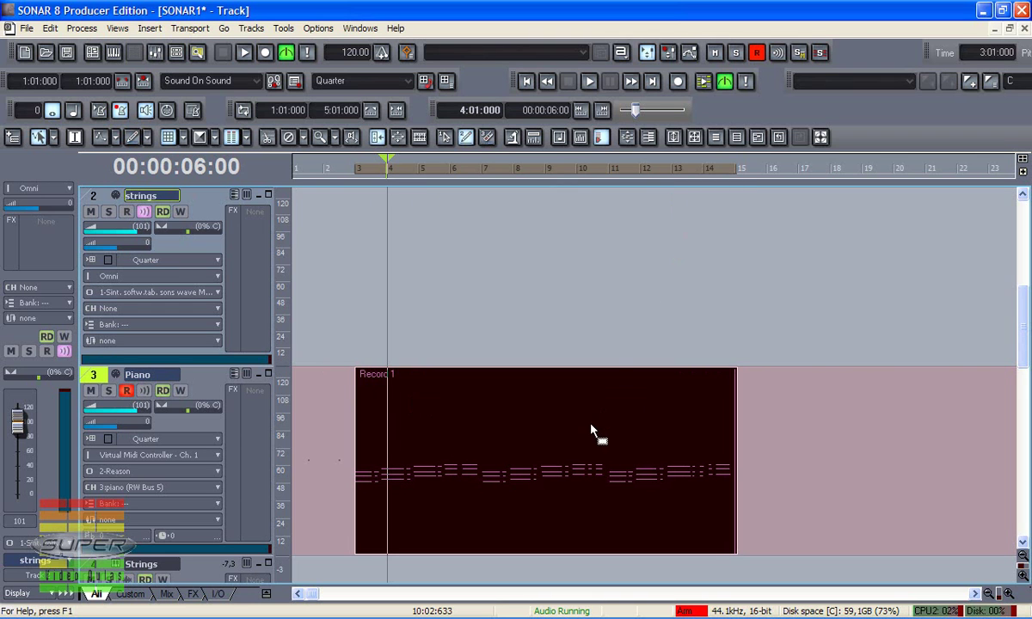
pyautogui.hotkey('ctrl', 'c')
pyautogui.click(578, 272)
pyautogui.click(359, 172)
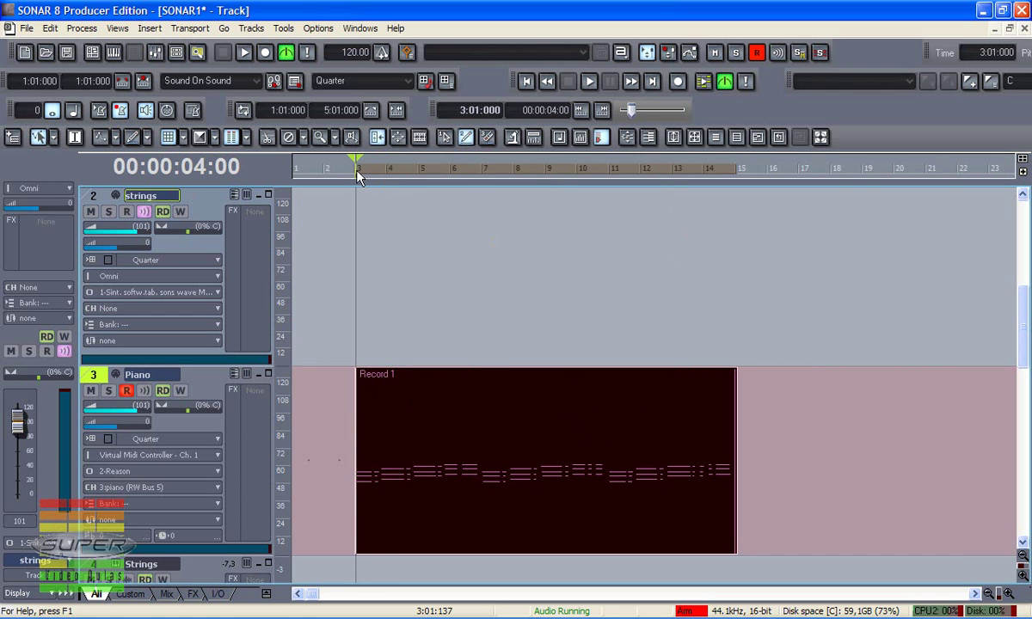
pyautogui.hotkey('ctrl', 'v')
pyautogui.click(440, 236)
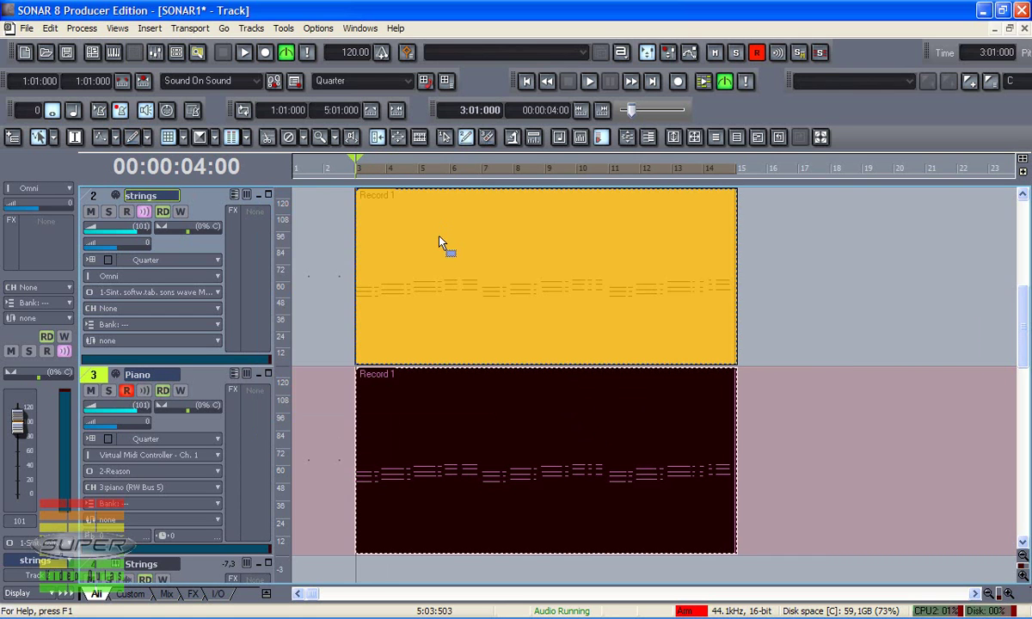
pyautogui.click(784, 341)
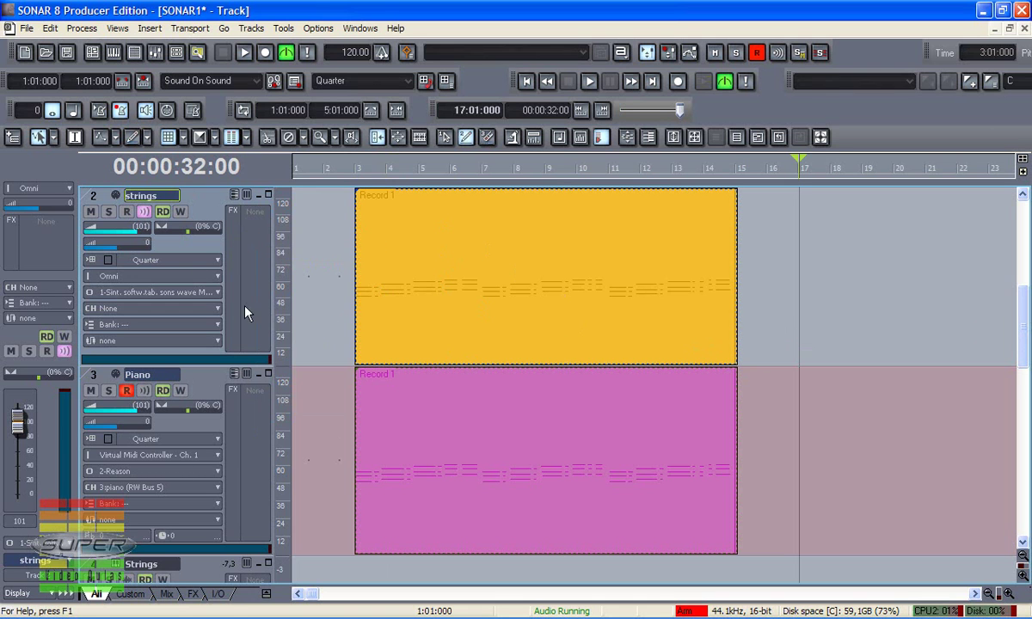
# - Set the strings MIDI track's output to 2-Reason and its channel to the strings device
pyautogui.click(218, 296)
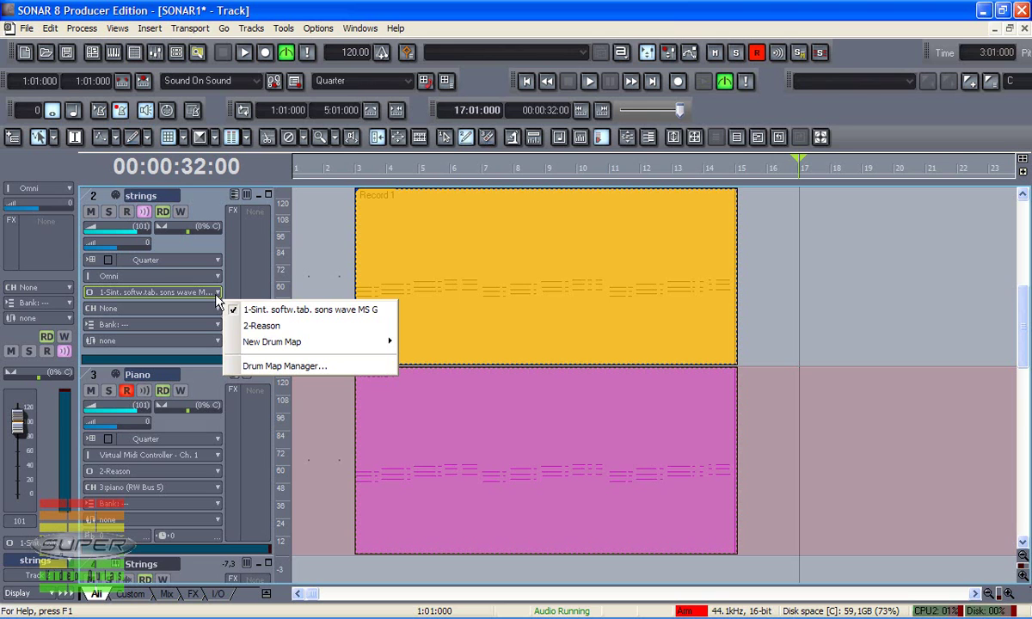
pyautogui.click(262, 328)
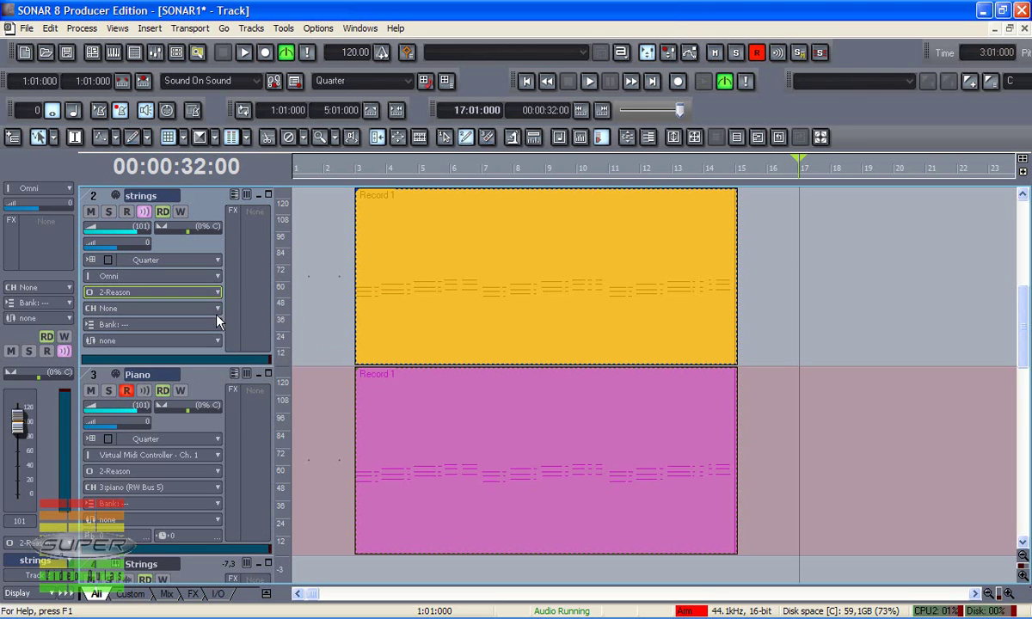
pyautogui.click(217, 308)
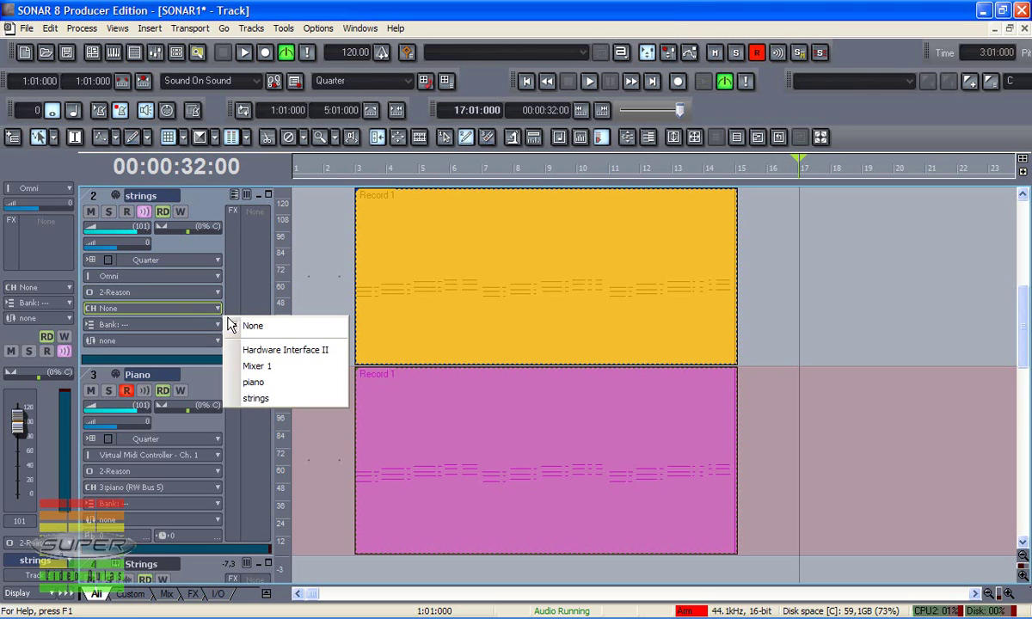
pyautogui.click(264, 399)
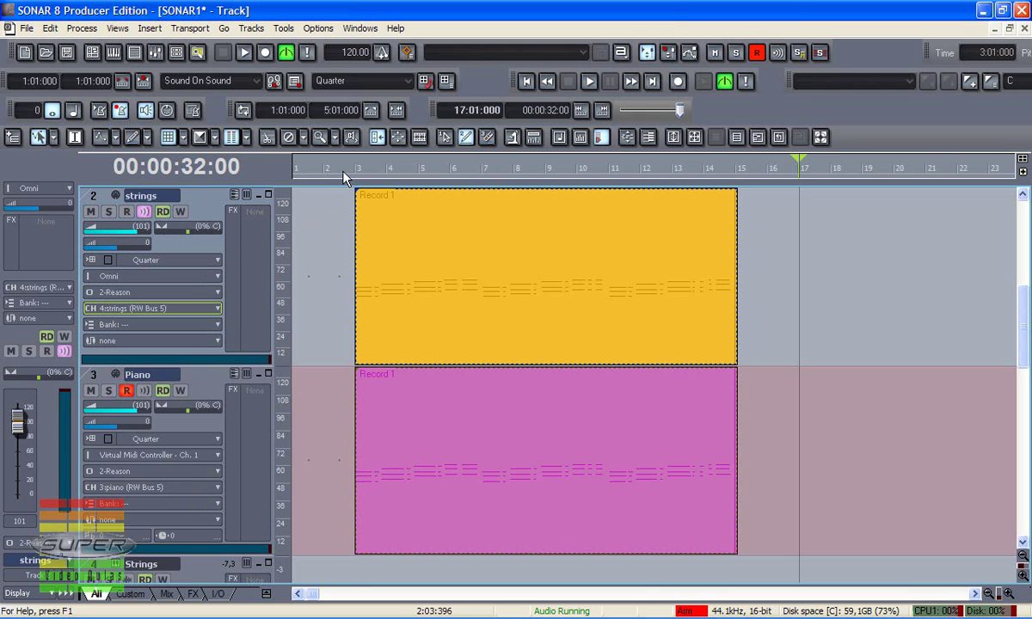
# - Play back the piano and strings tracks together from measure 3 and stop playback
pyautogui.click(344, 174)
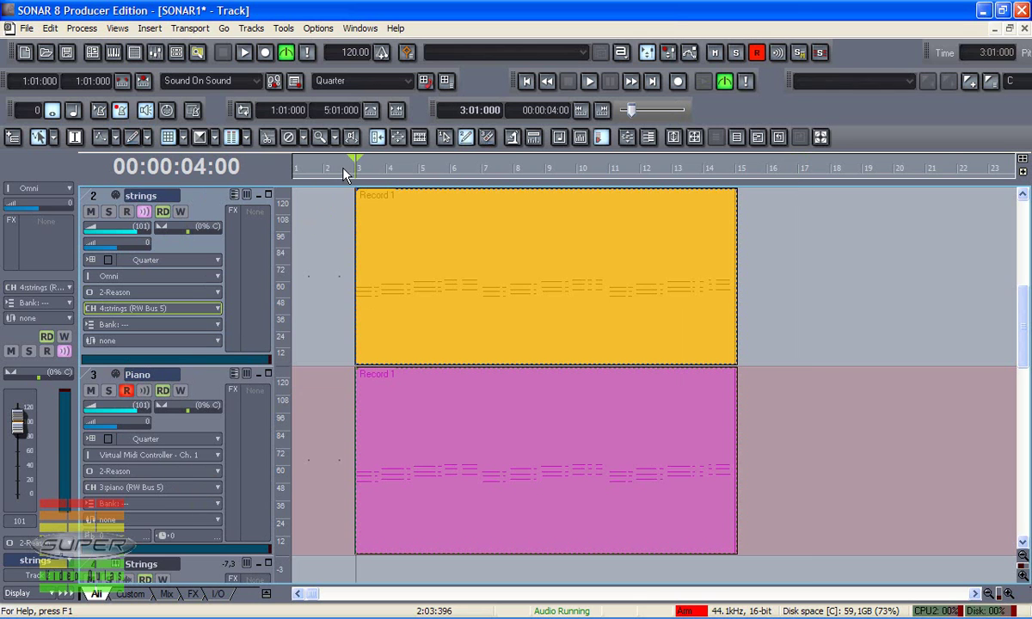
pyautogui.press('space')
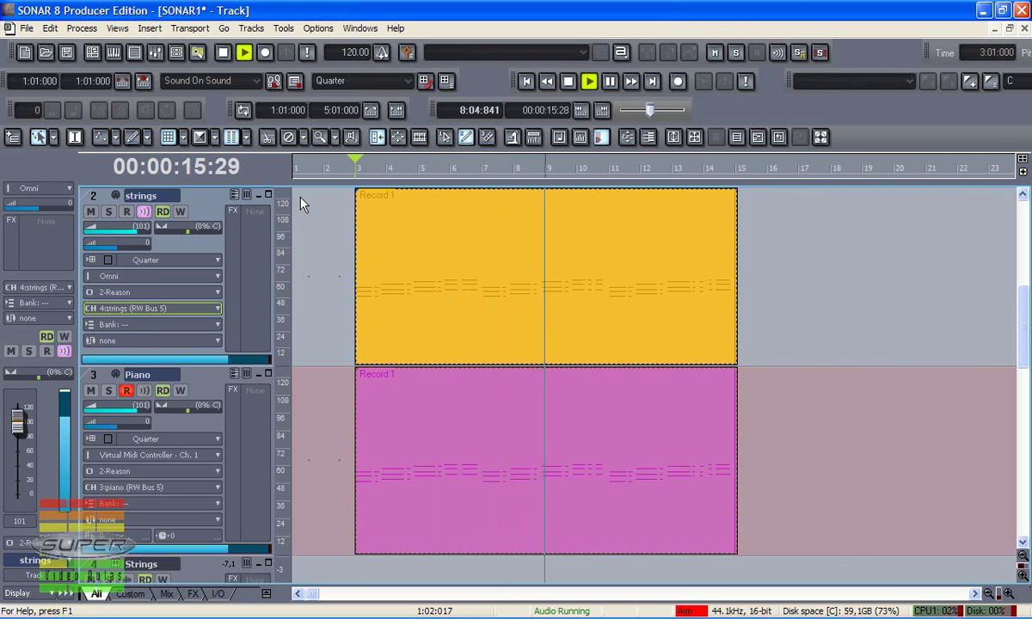
pyautogui.press('space')
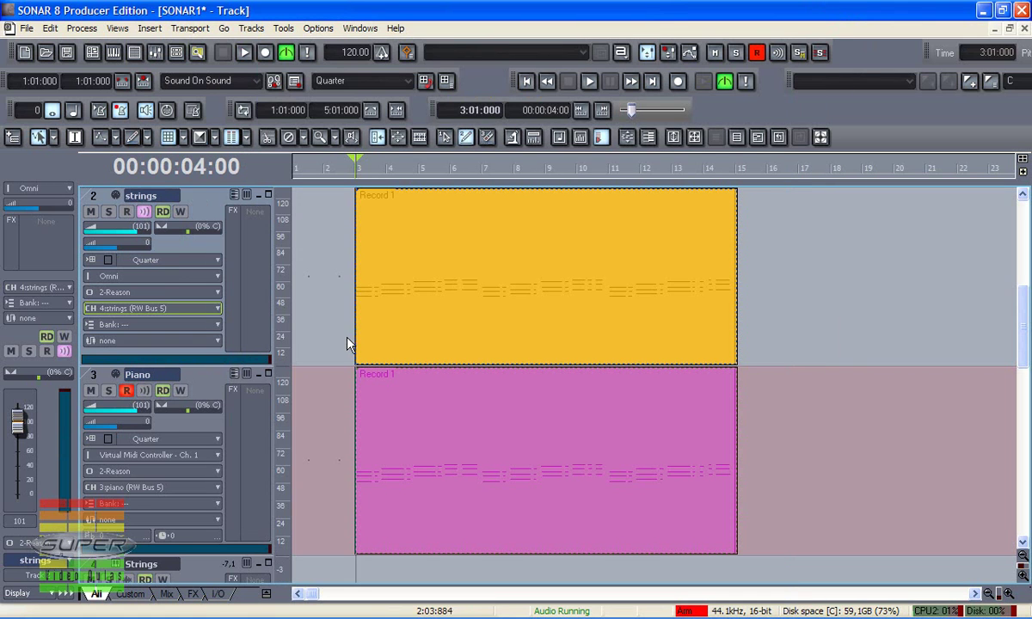
# - Replay the strings and Piano MIDI tracks for a few seconds from measure 3 and stop
pyautogui.press('space')
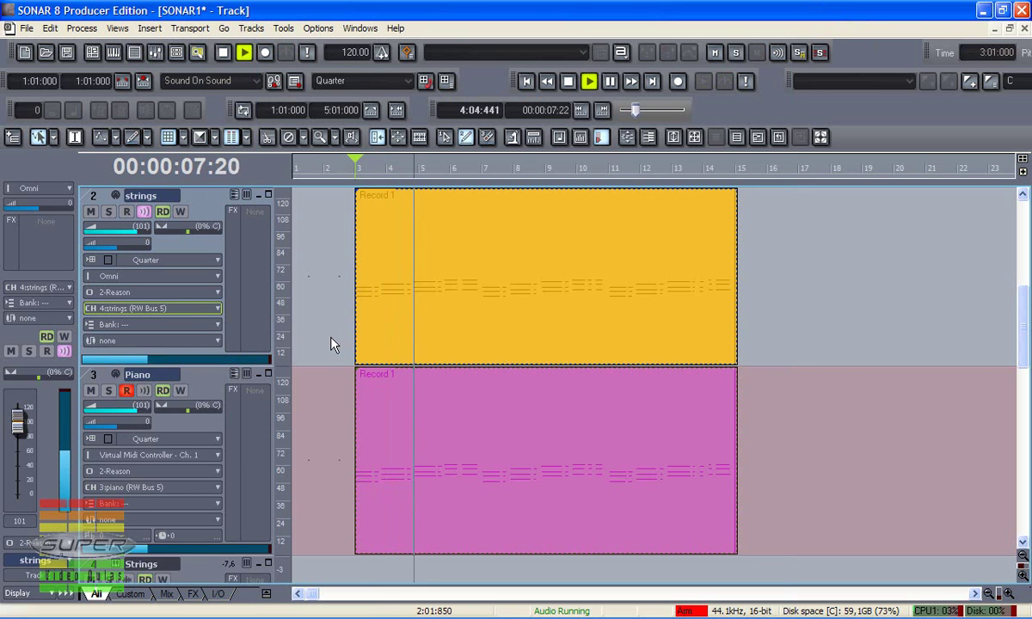
pyautogui.press('space')
# - Collapse the height of the Strings audio track and shrink the track rows vertically until all four tracks fit in view
pyautogui.scroll(-2, 420, 308)
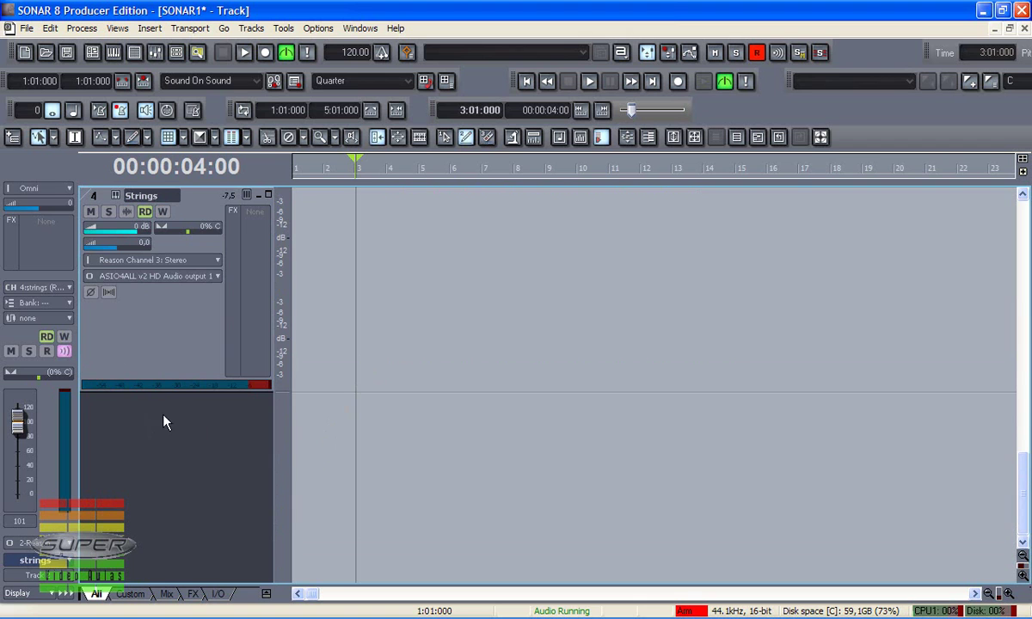
pyautogui.moveTo(177, 390); pyautogui.dragTo(166, 231)
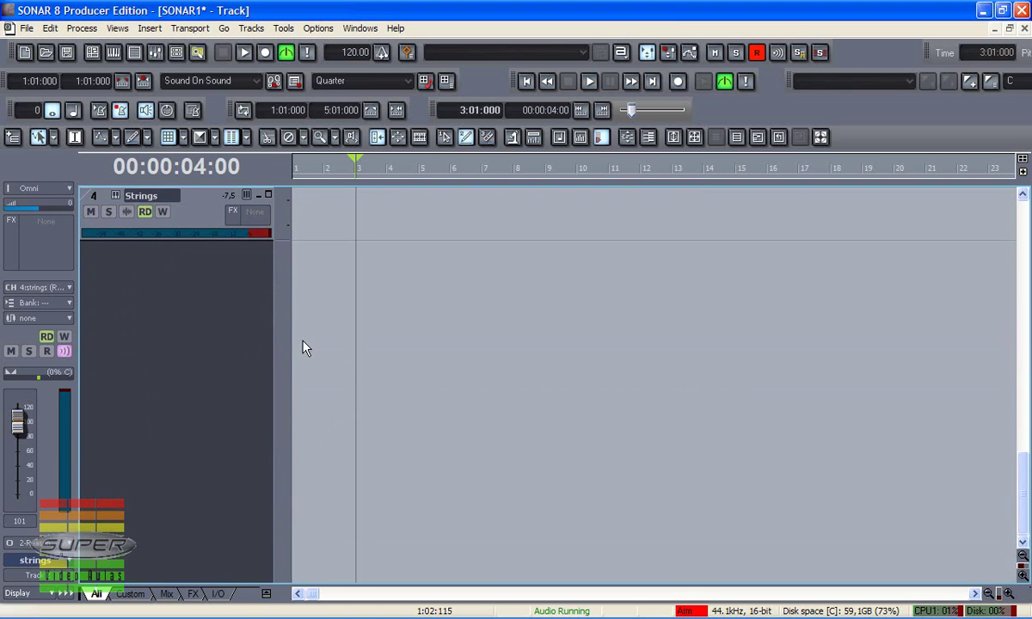
pyautogui.scroll(3, 284, 339)
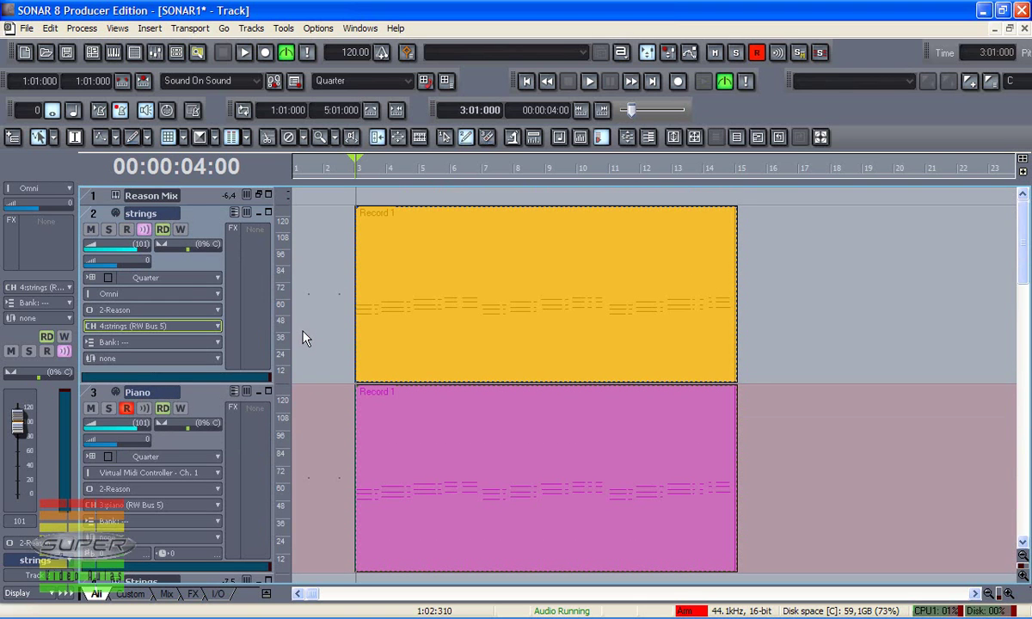
pyautogui.click(1022, 555)
pyautogui.click(1024, 556)
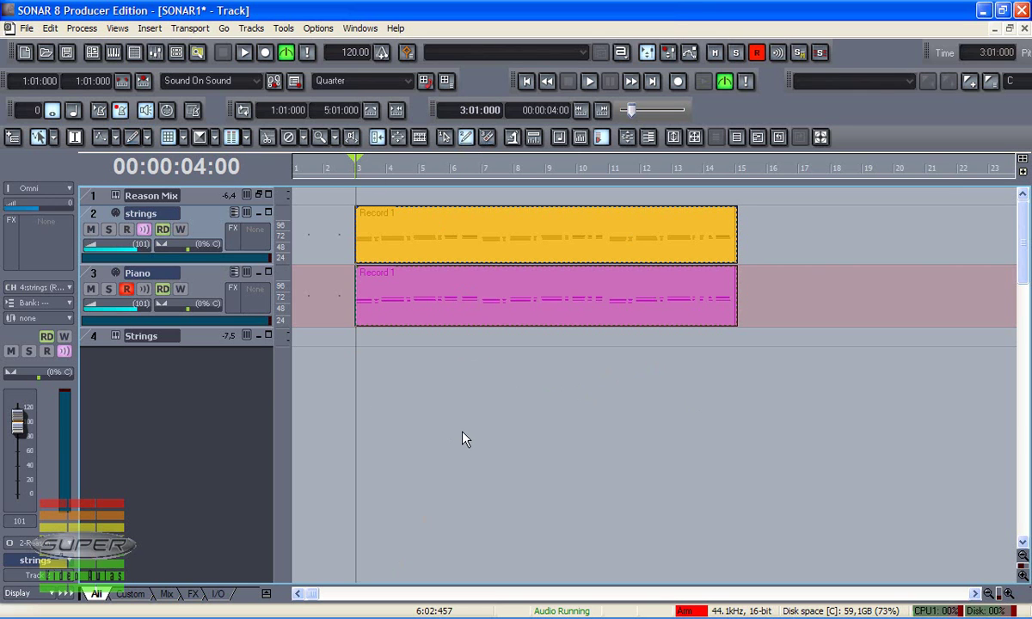
# - Turn on input echo for the strings MIDI track while briefly showing its inline piano roll, and move the current time to measure 6
pyautogui.click(234, 212)
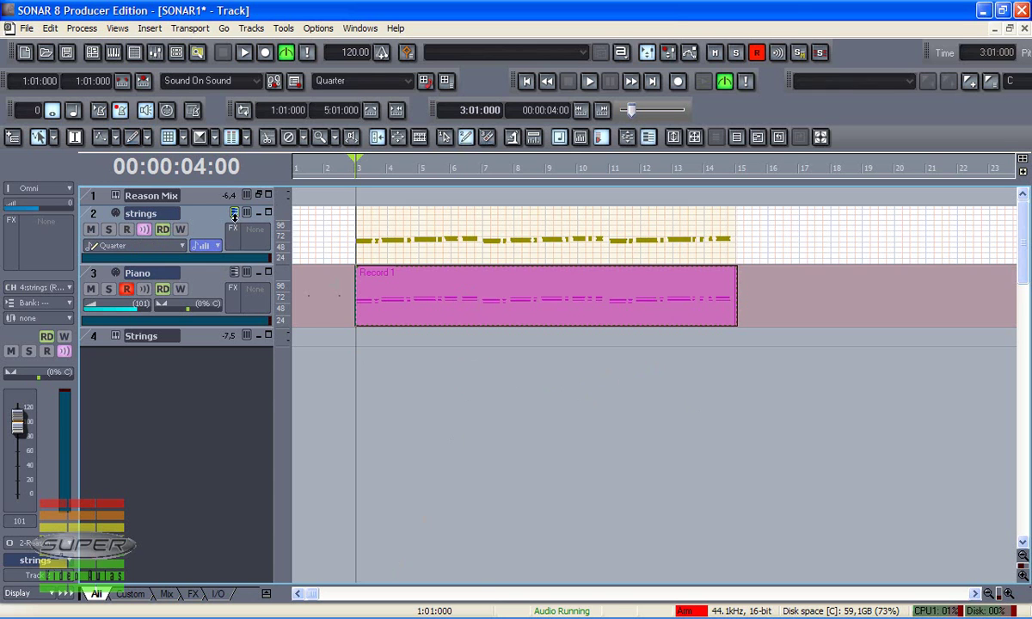
pyautogui.click(143, 230)
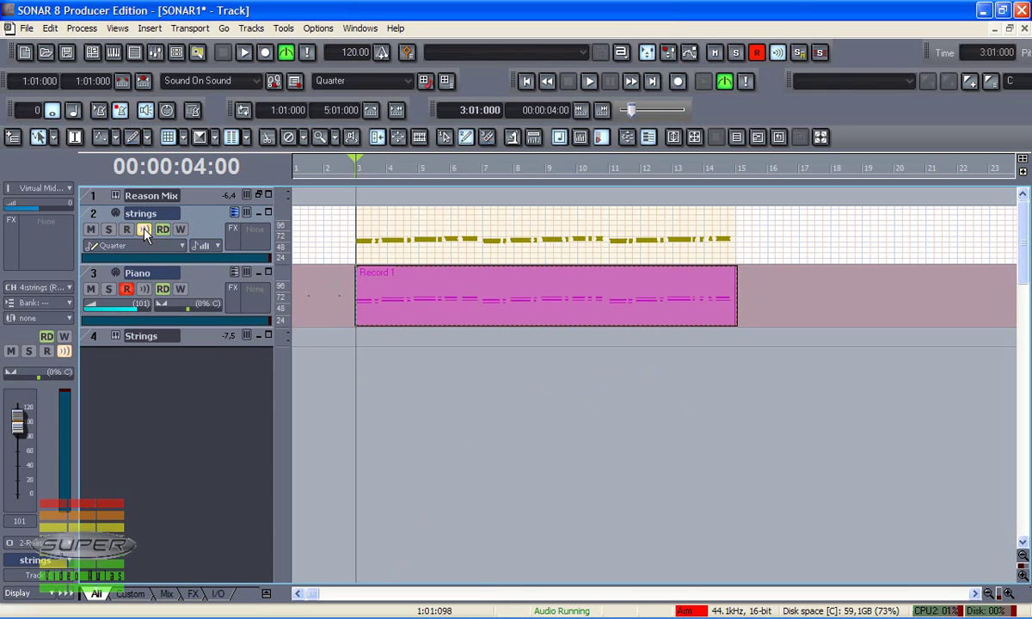
pyautogui.click(235, 214)
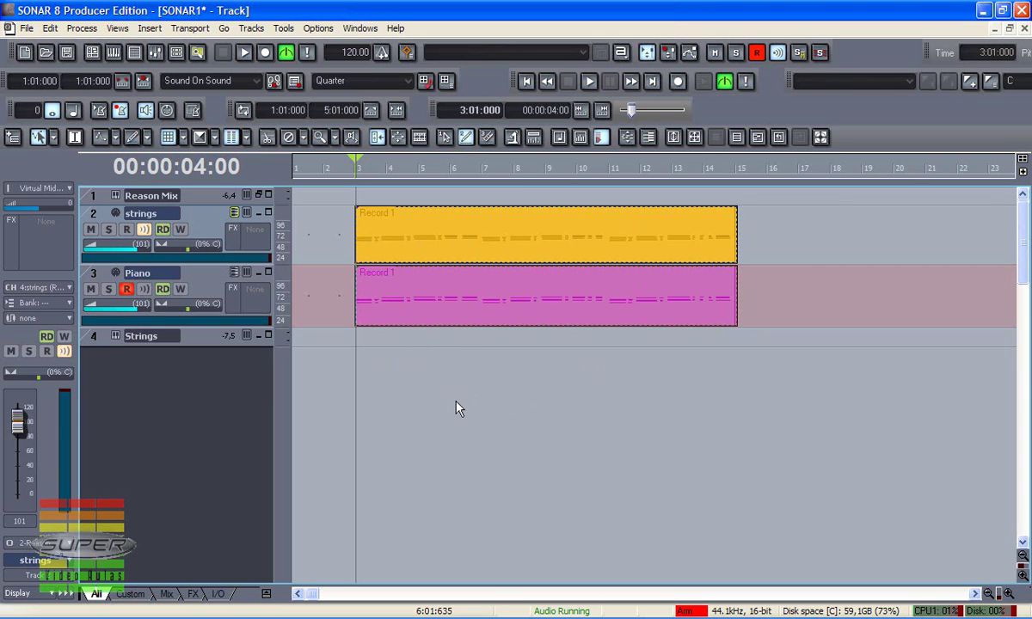
pyautogui.click(453, 408)
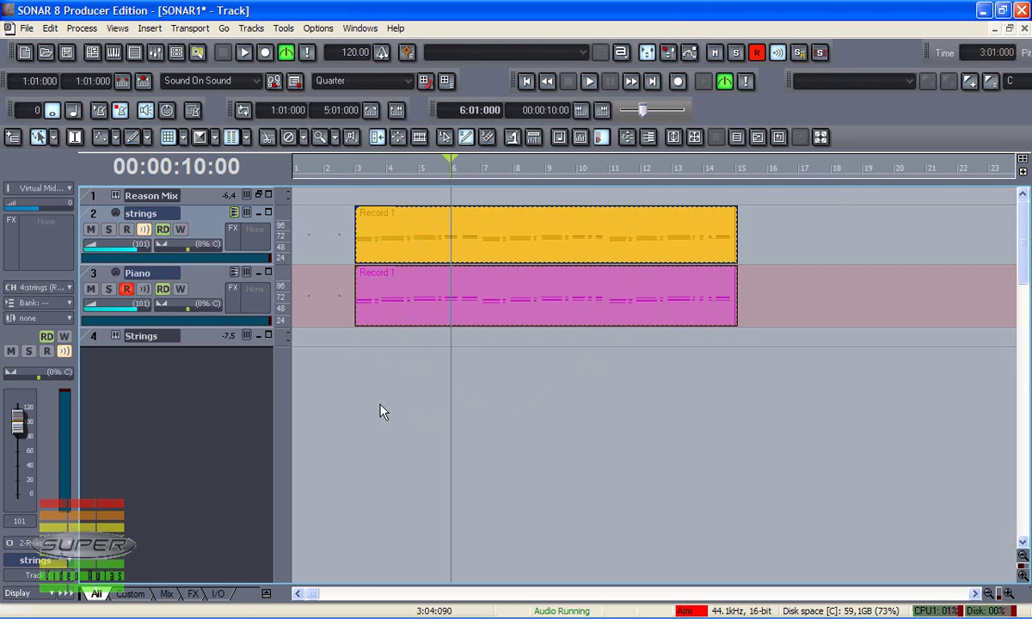